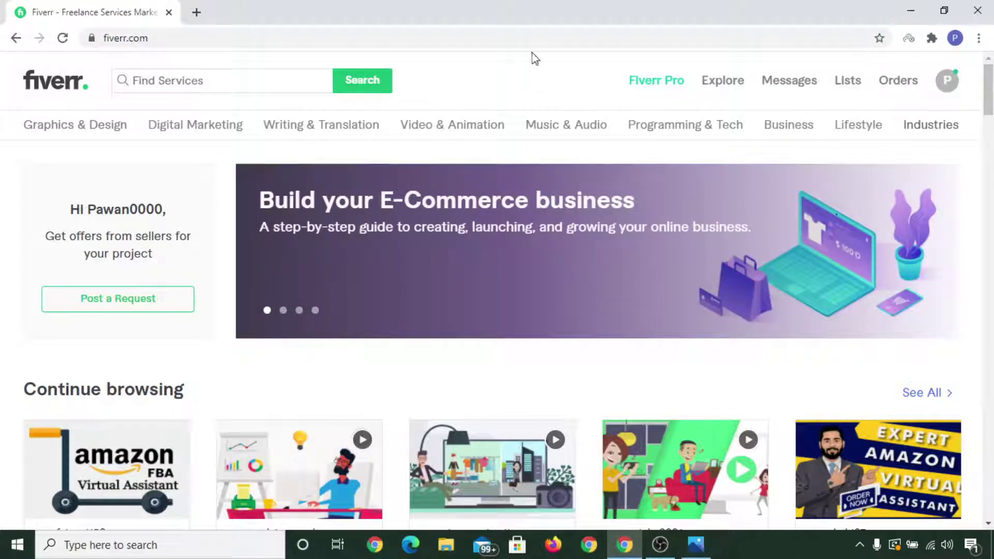
Search the services for "hire a virtual assistant"
left_click(175, 82)
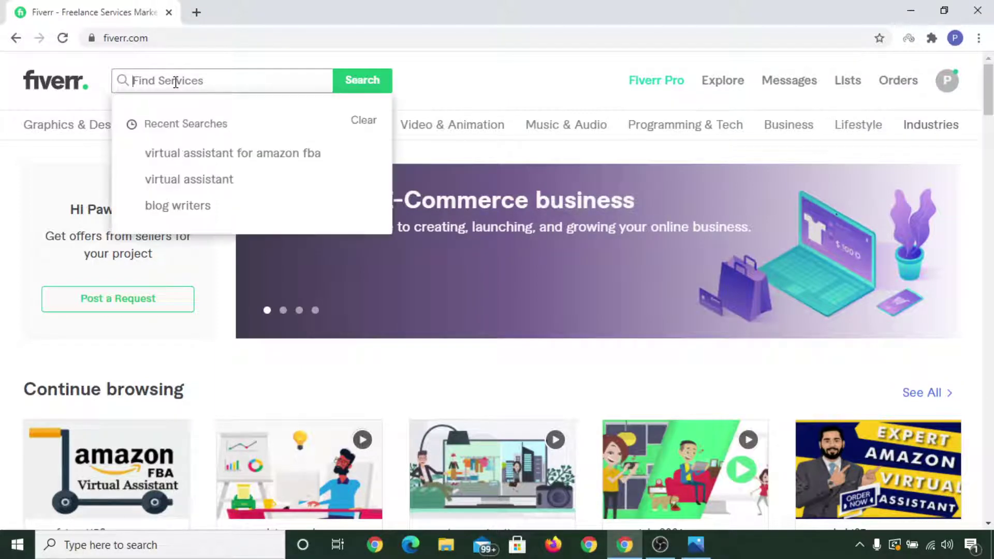
type("hore")
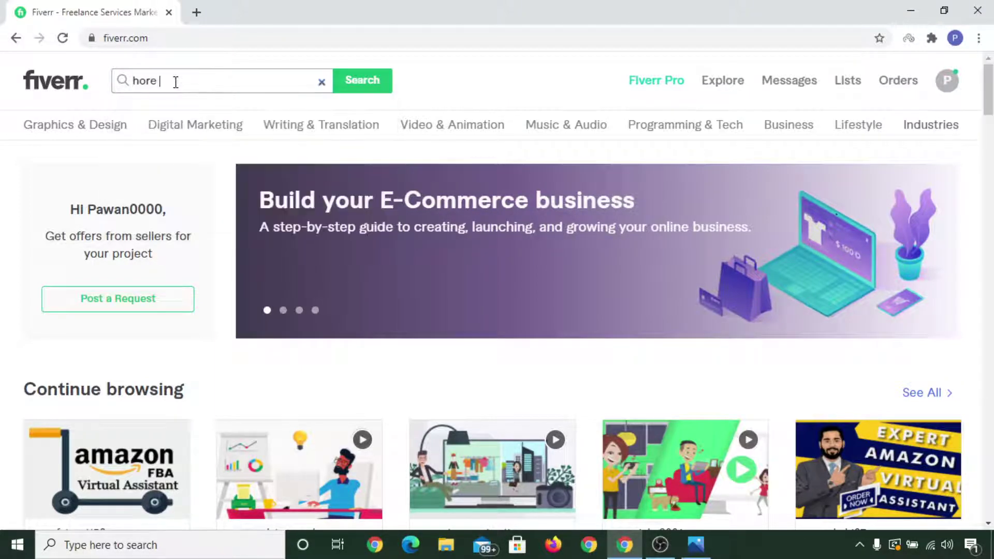
key("BackSpace")
type("ire ")
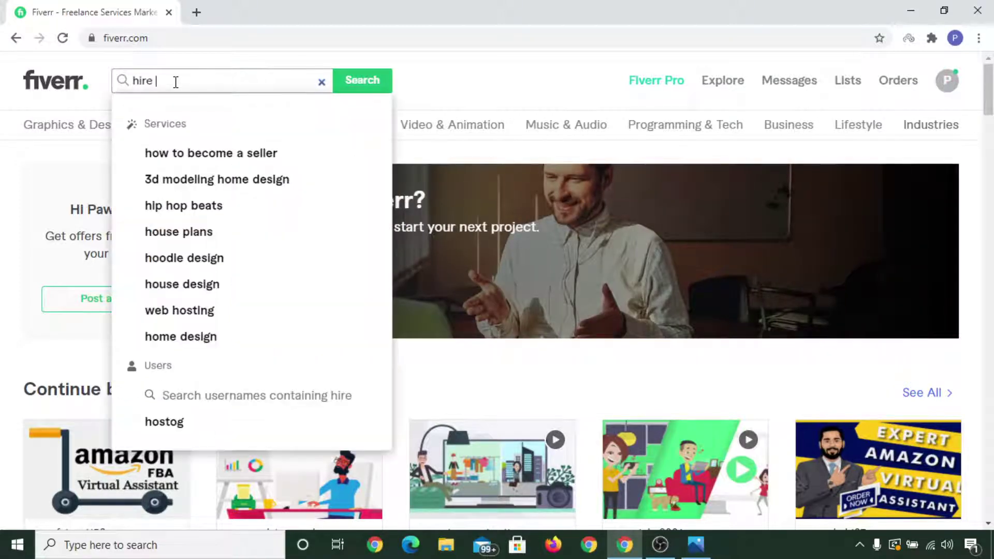
type("a vi")
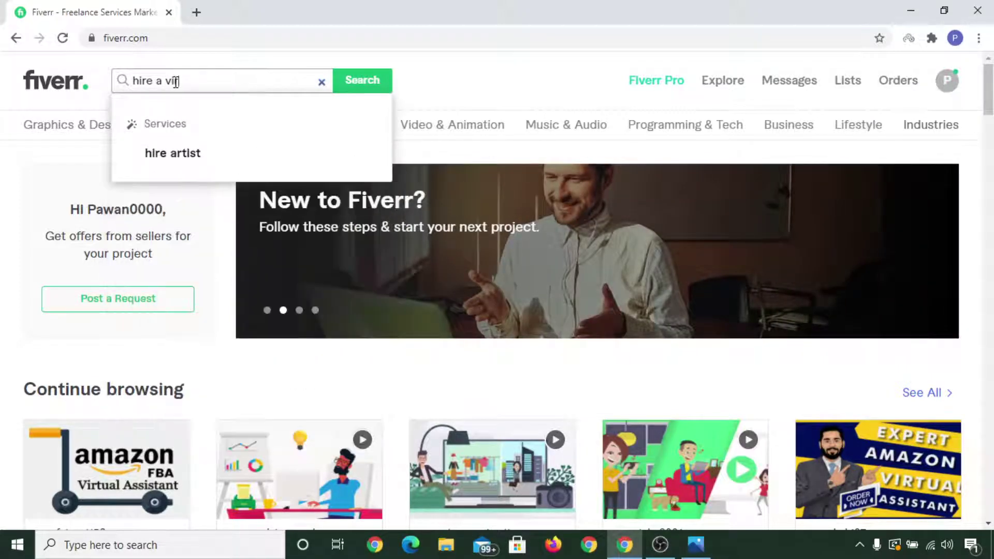
type("rtual ass")
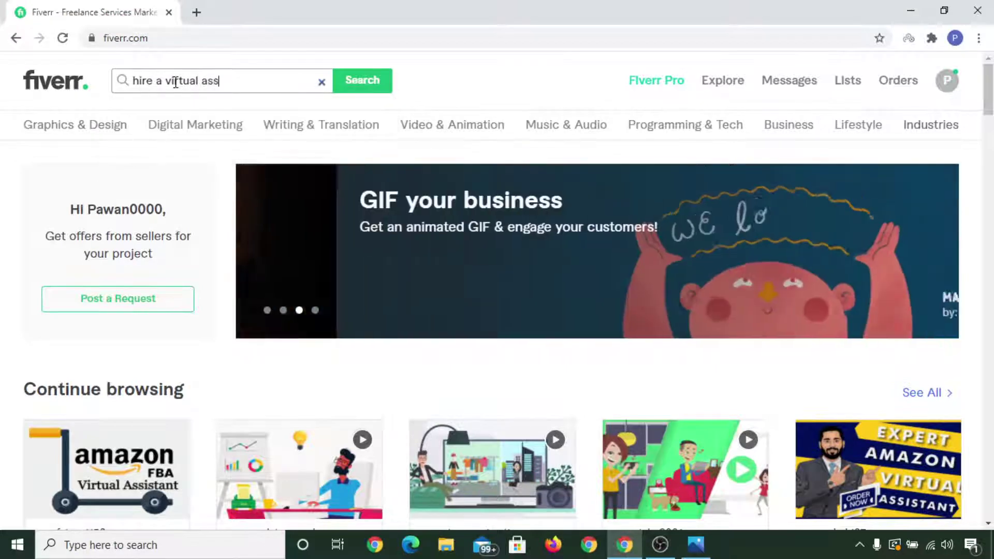
type("istant")
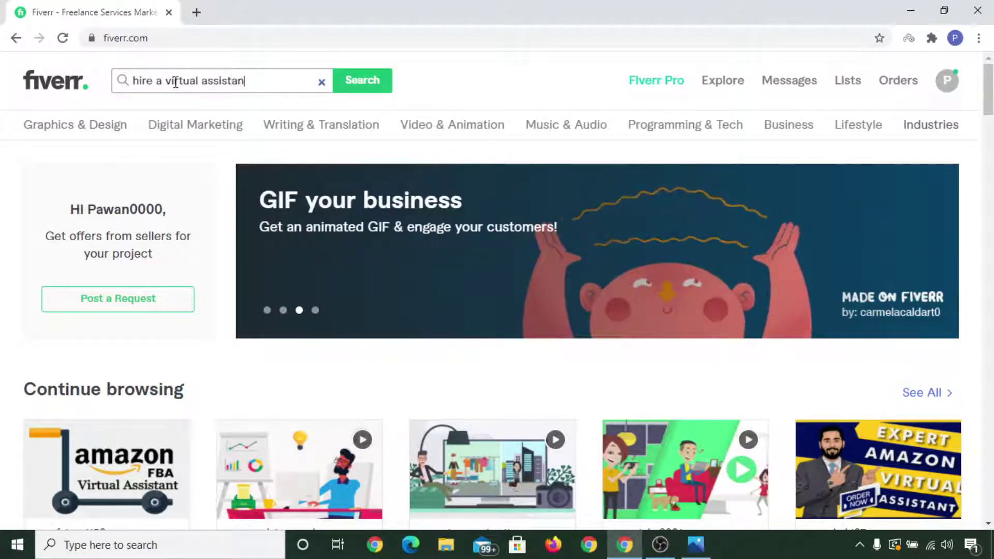
left_click(384, 84)
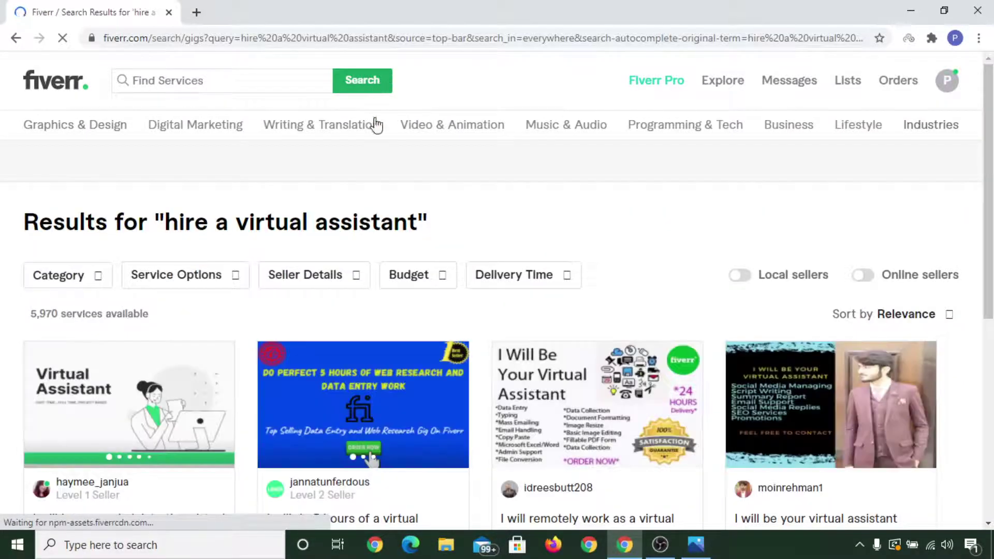
Remove "hire a" from the search query and run the suggested search "virtual assistant for amazon fba"
scroll(558, 328, "down", 4)
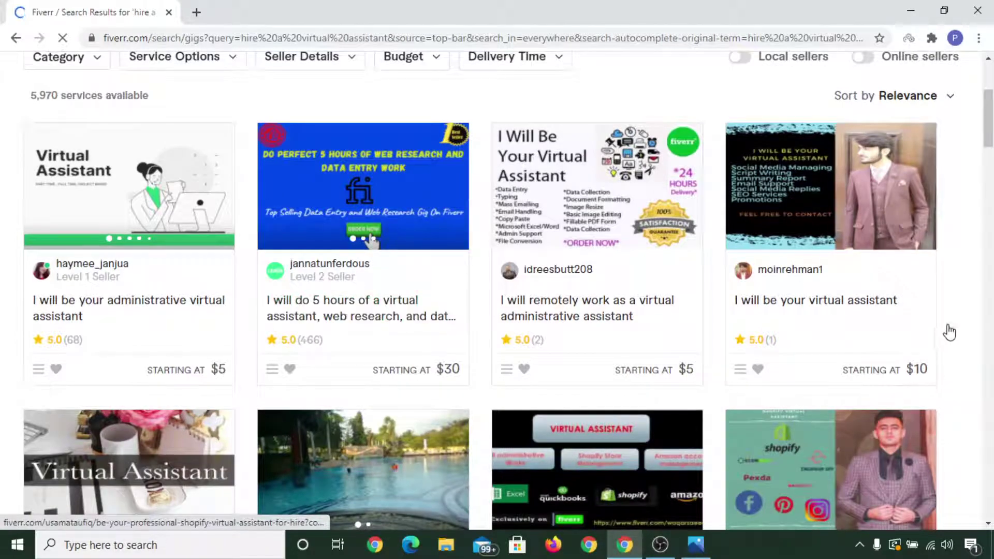
scroll(950, 329, "down", 3)
scroll(951, 330, "down", 2)
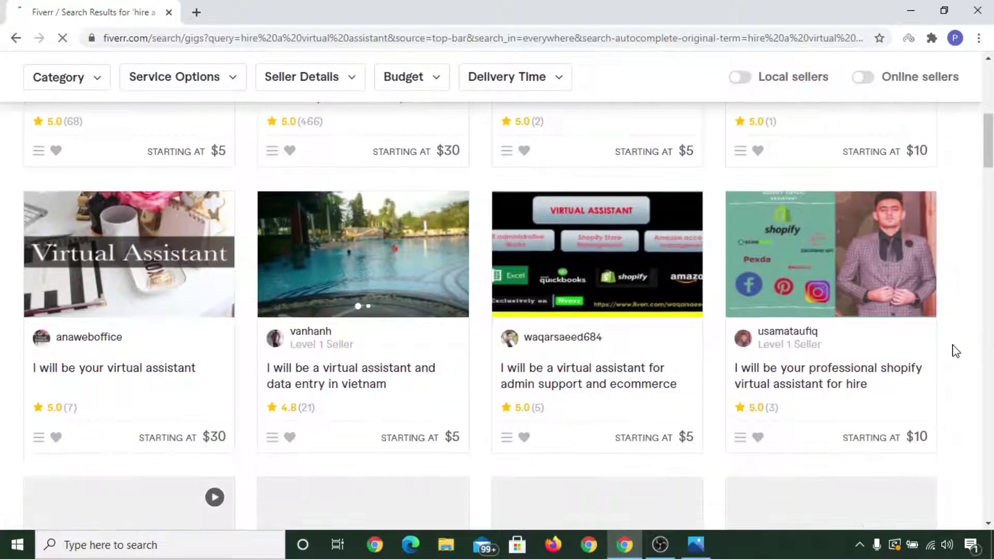
scroll(953, 337, "up", 7)
scroll(956, 353, "up", 2)
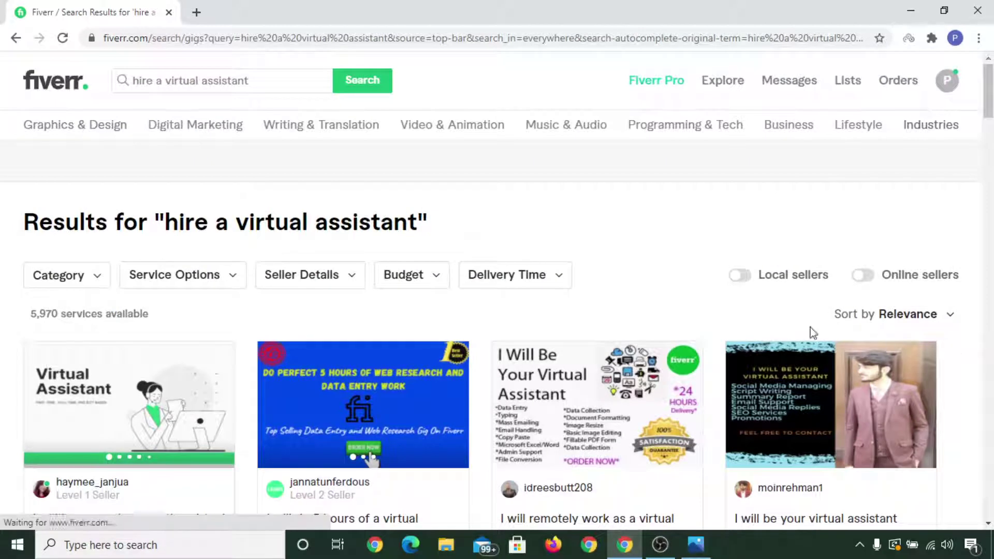
left_click(238, 83)
left_click_drag(167, 83, 130, 83)
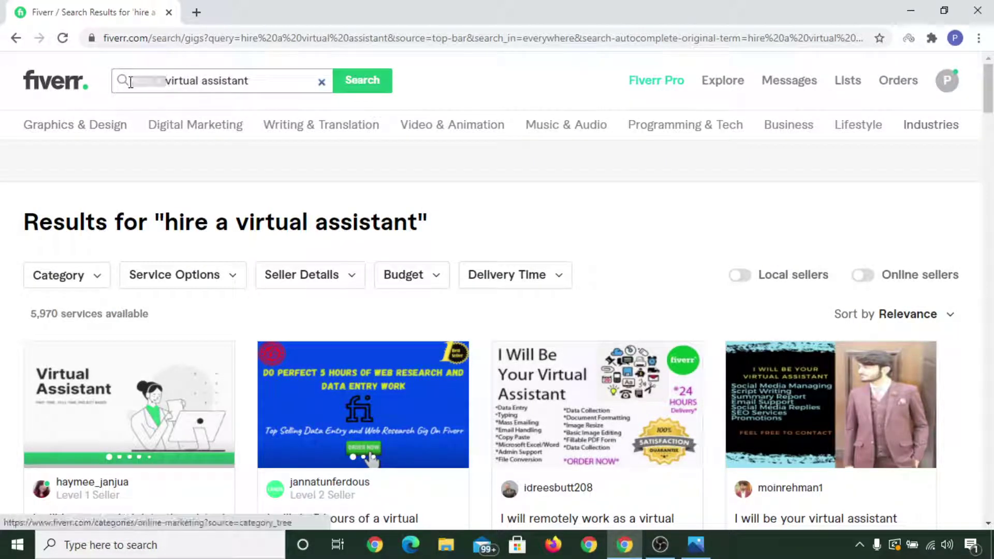
key("BackSpace")
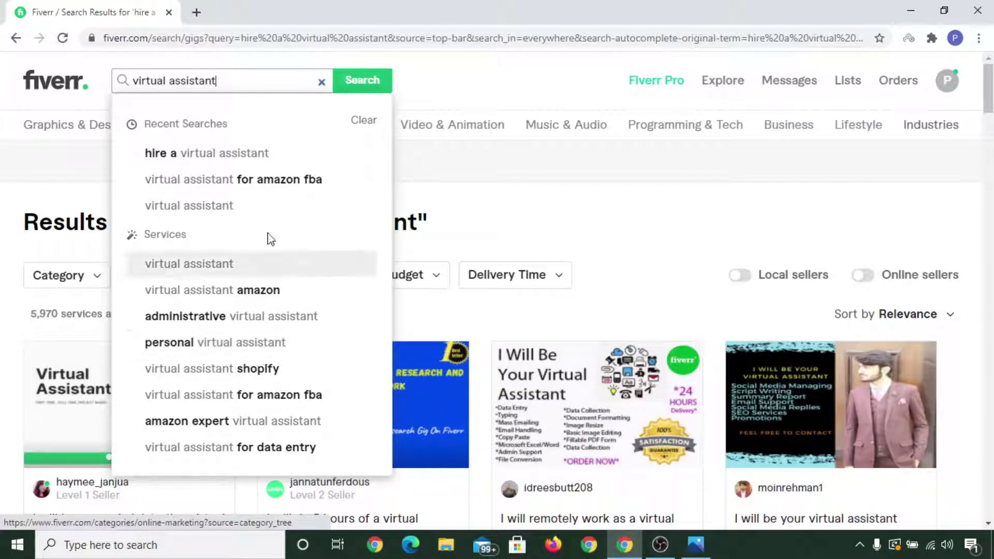
left_click(319, 188)
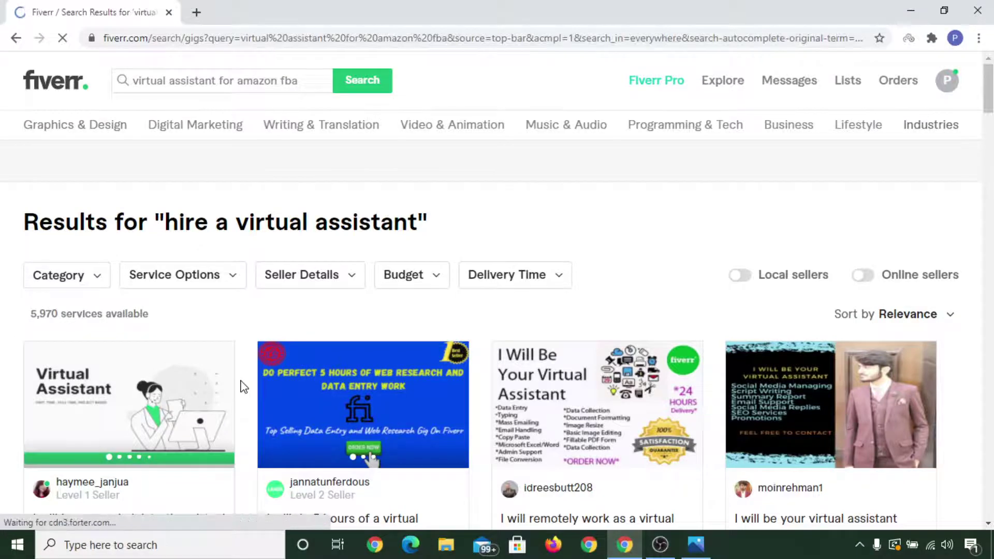
Limit the Amazon FBA virtual assistant results to online sellers
scroll(243, 387, "down", 2)
scroll(250, 395, "up", 2)
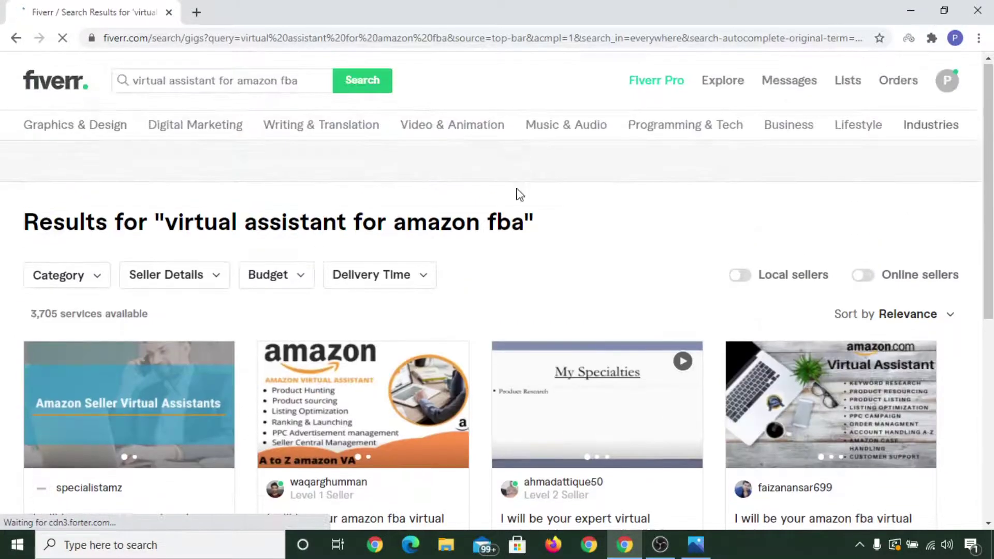
scroll(586, 302, "down", 5)
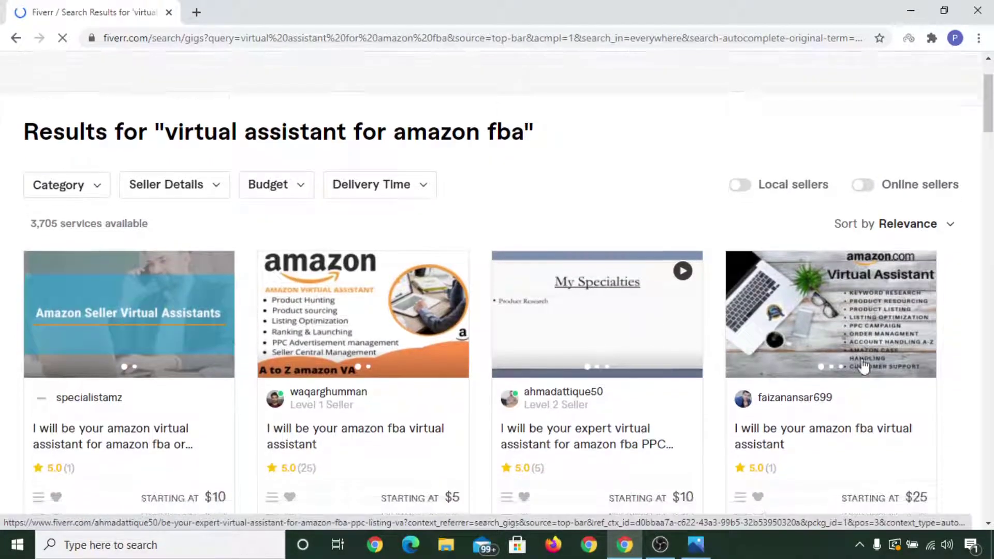
scroll(953, 327, "down", 1)
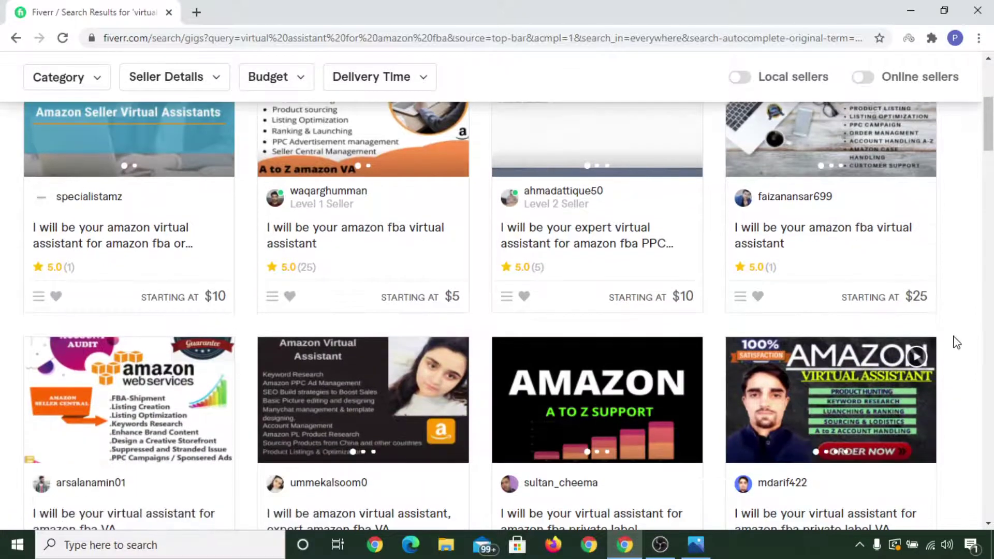
scroll(956, 339, "up", 5)
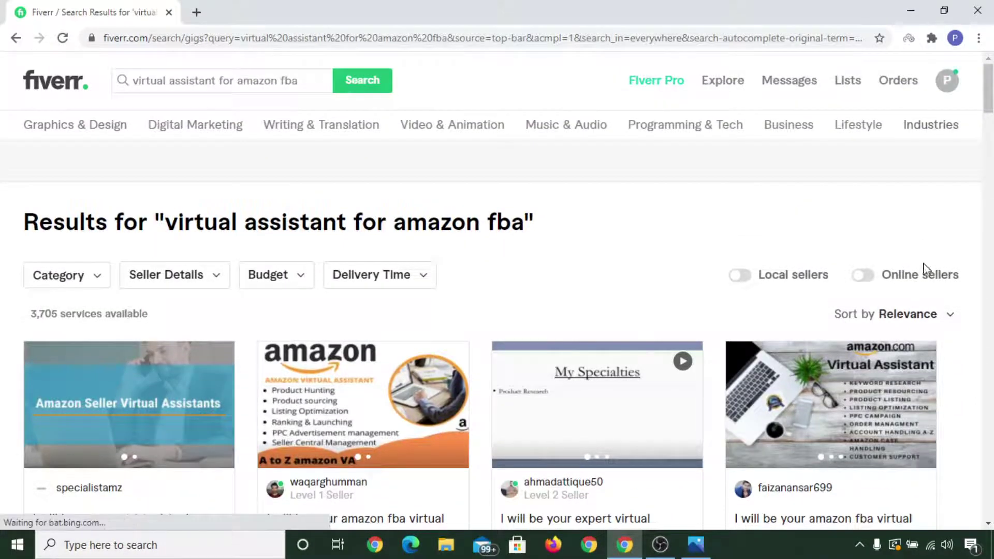
left_click(864, 275)
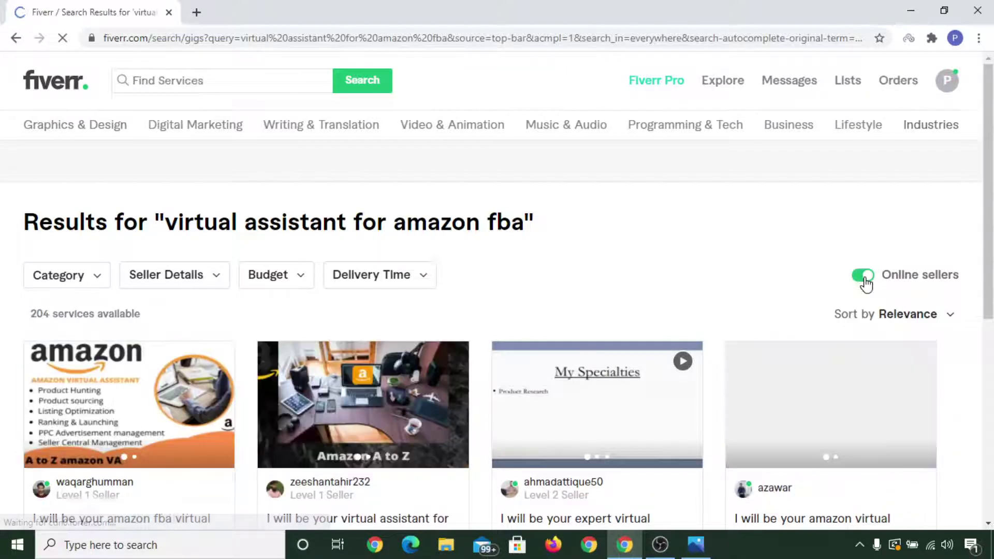
Open the first gig, "I will be your amazon fba virtual assistant", and view its Standard and Premium package details
left_click(152, 401)
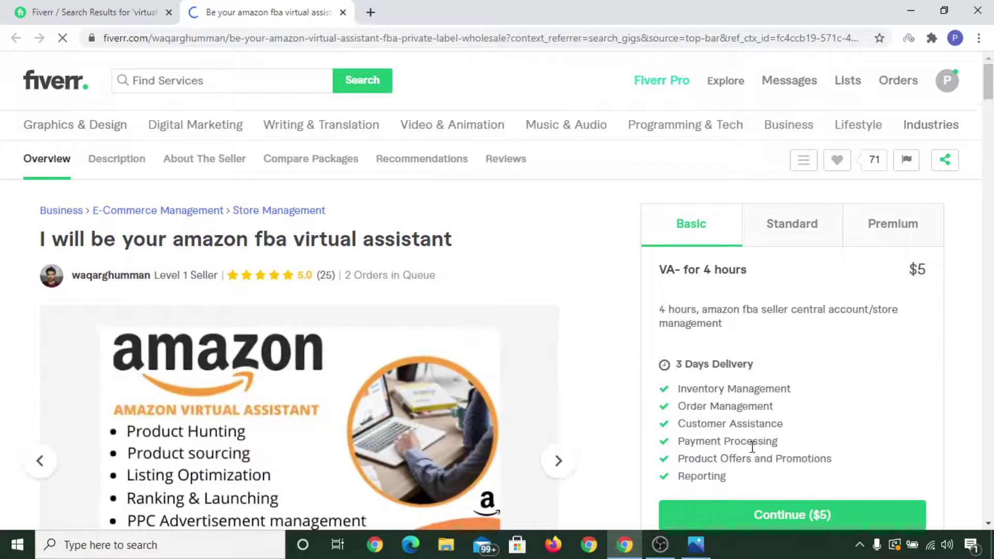
scroll(750, 440, "down", 2)
left_click(815, 168)
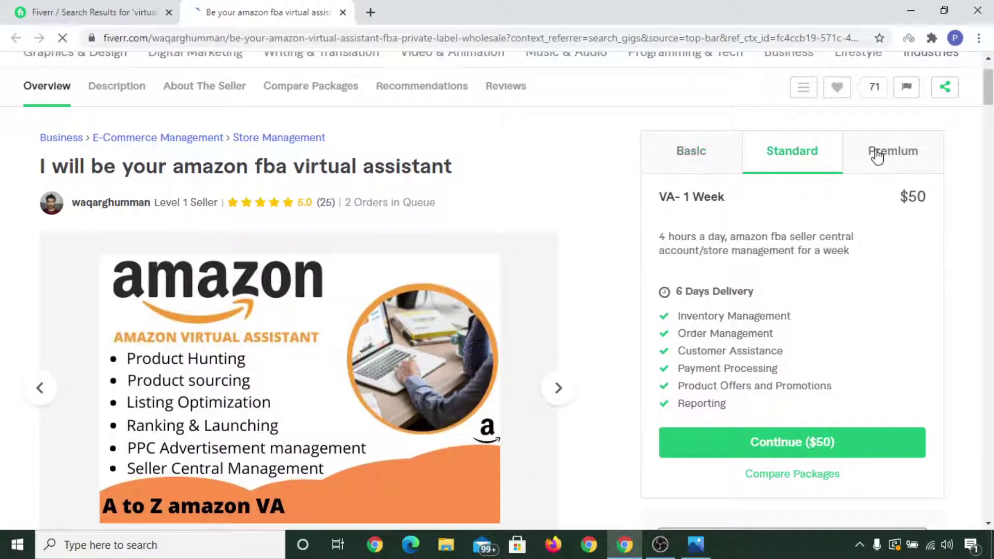
left_click(877, 154)
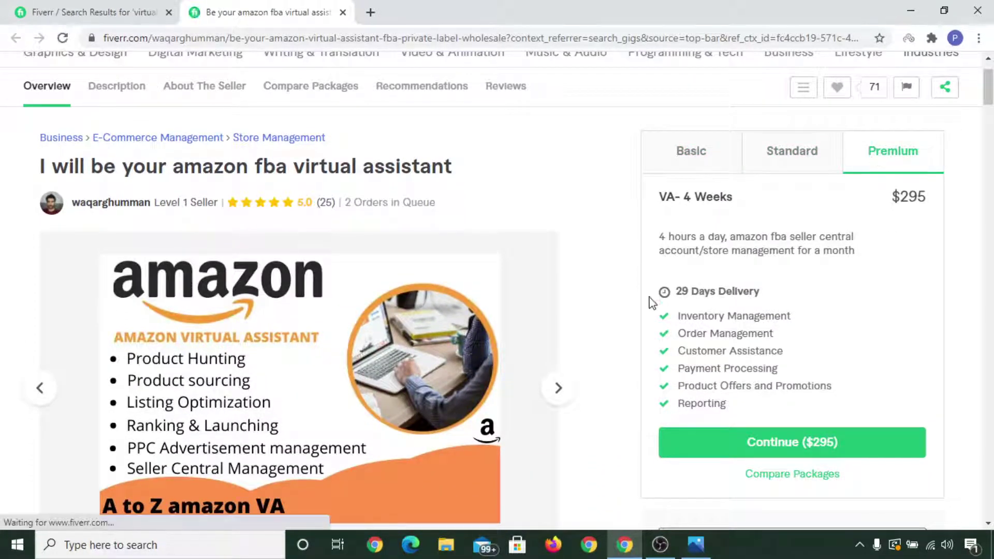
Read through the gig's description, rating breakdown and buyer reviews
scroll(650, 305, "down", 5)
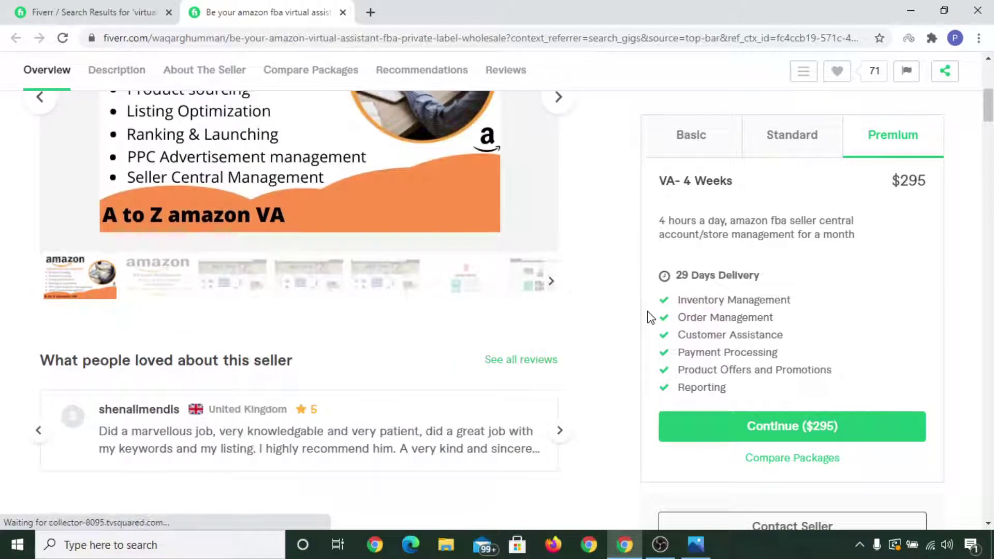
scroll(650, 316, "down", 10)
scroll(647, 326, "down", 7)
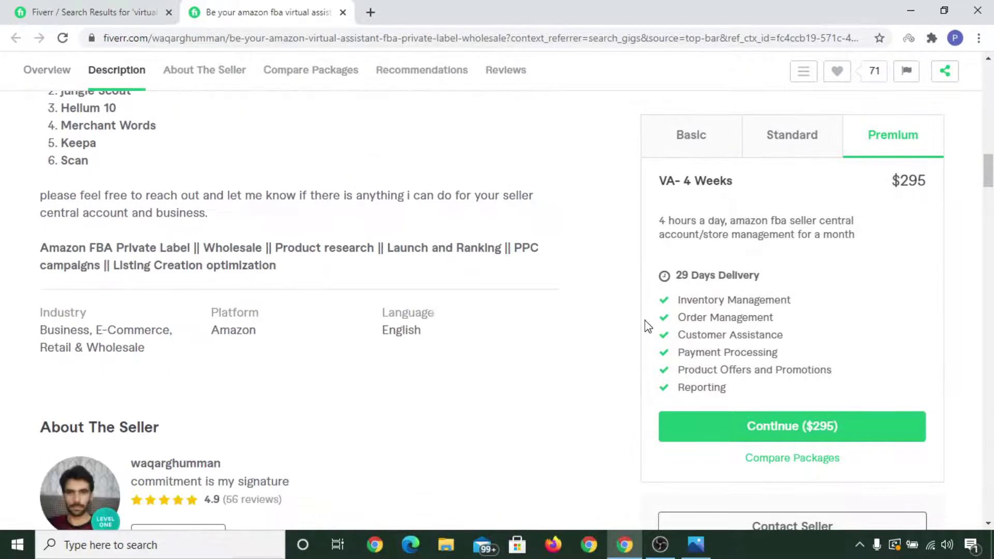
scroll(647, 326, "up", 13)
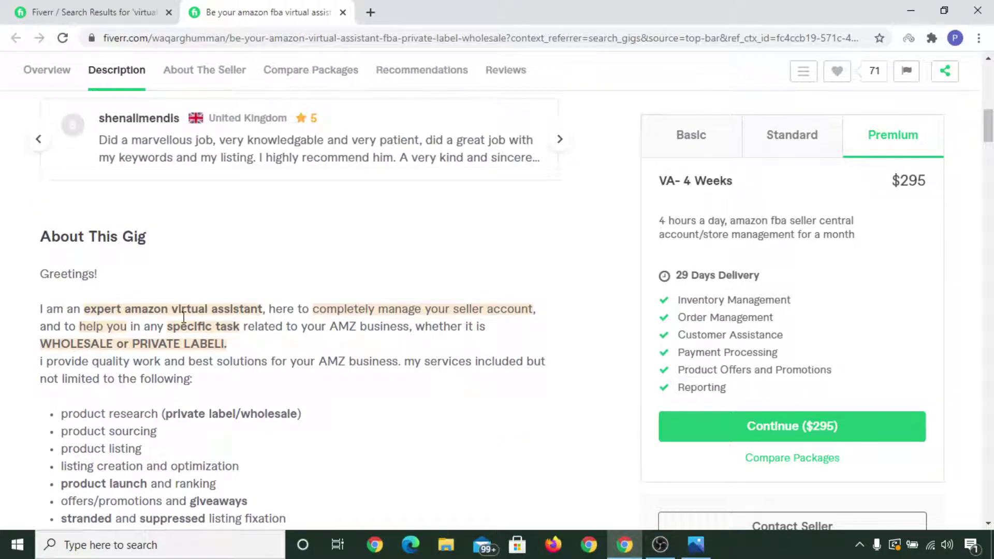
scroll(217, 381, "down", 1)
scroll(334, 345, "down", 15)
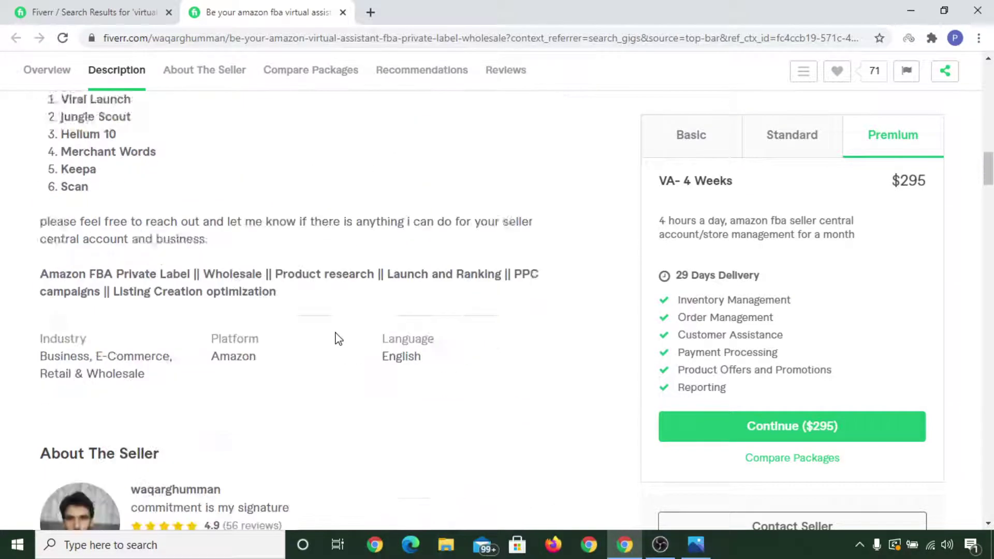
scroll(342, 344, "down", 20)
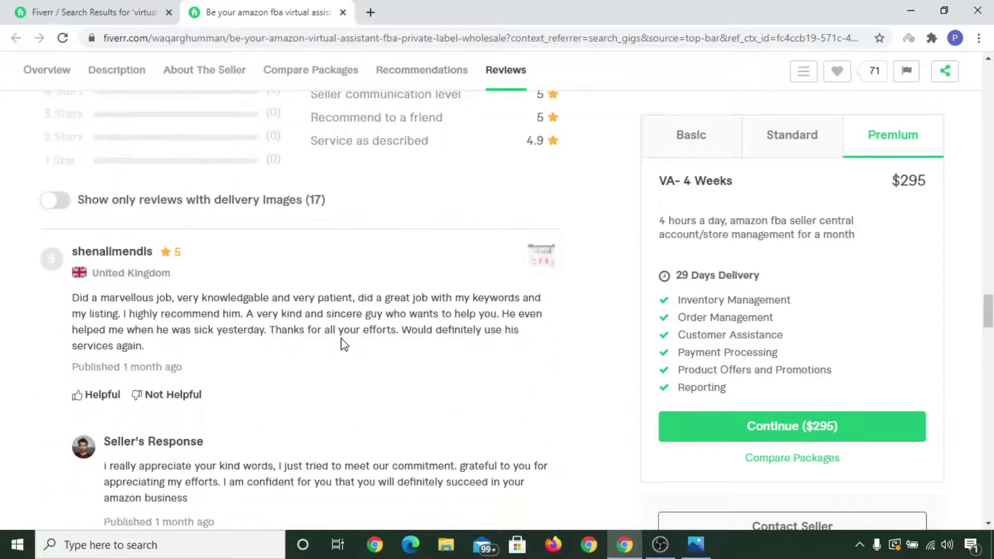
scroll(344, 344, "up", 2)
scroll(308, 363, "down", 2)
scroll(306, 356, "up", 2)
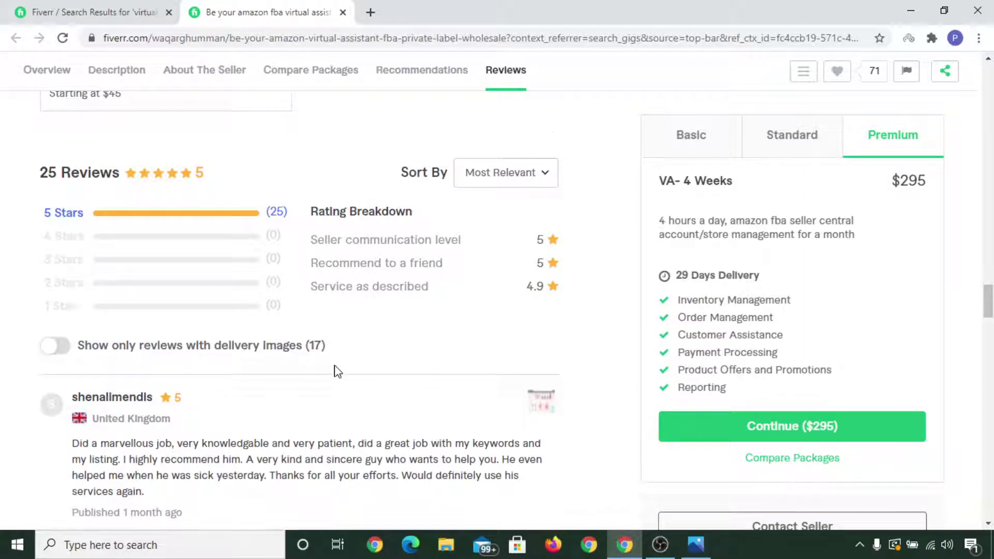
scroll(337, 371, "down", 5)
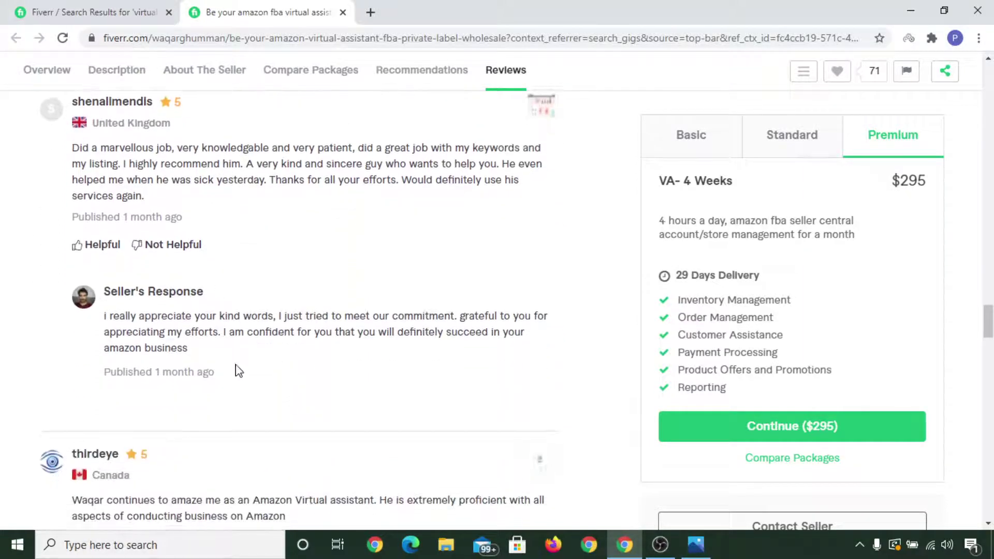
scroll(239, 371, "down", 5)
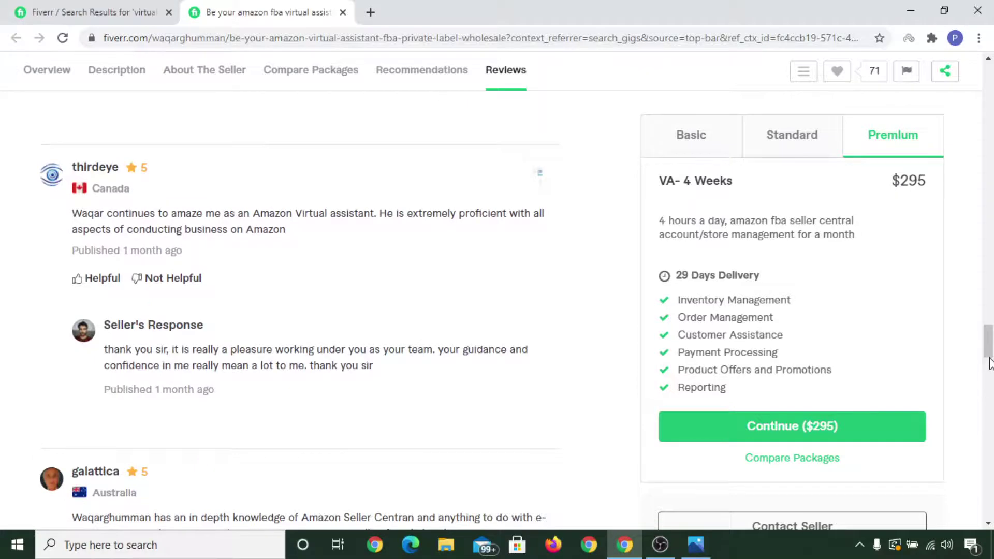
Compare the gig's Basic, Standard and Premium packages, and open the message form to contact the seller
left_click_drag(989, 360, 989, 244)
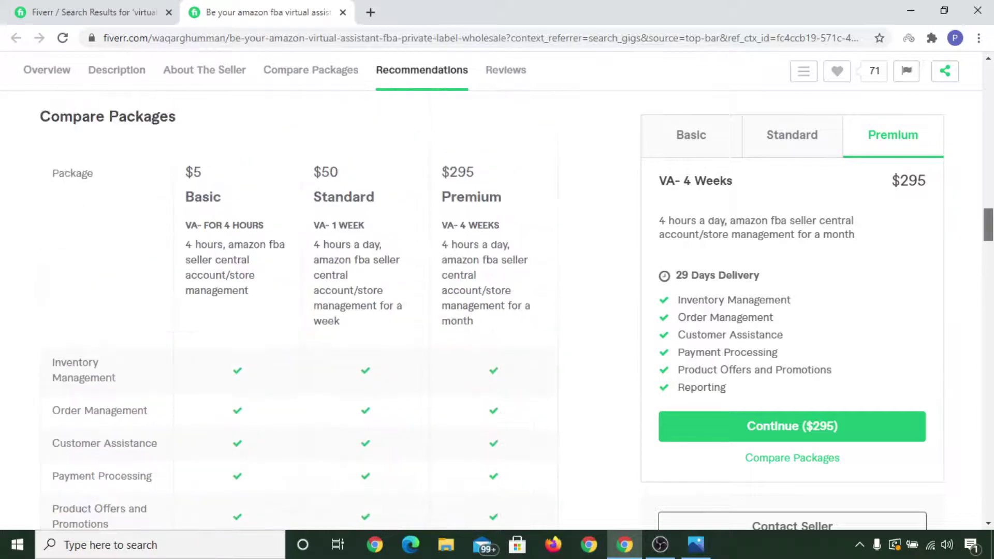
scroll(202, 334, "down", 1)
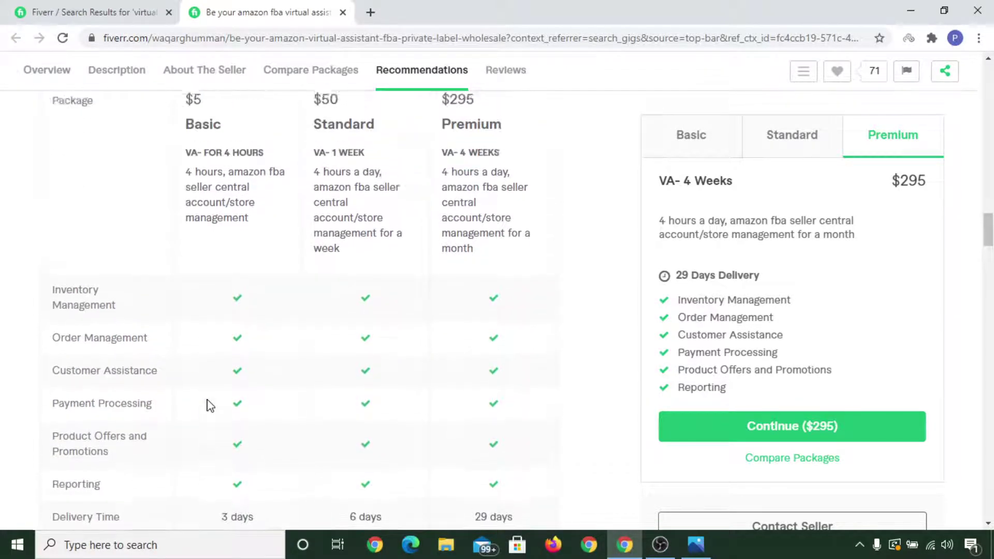
scroll(210, 405, "up", 1)
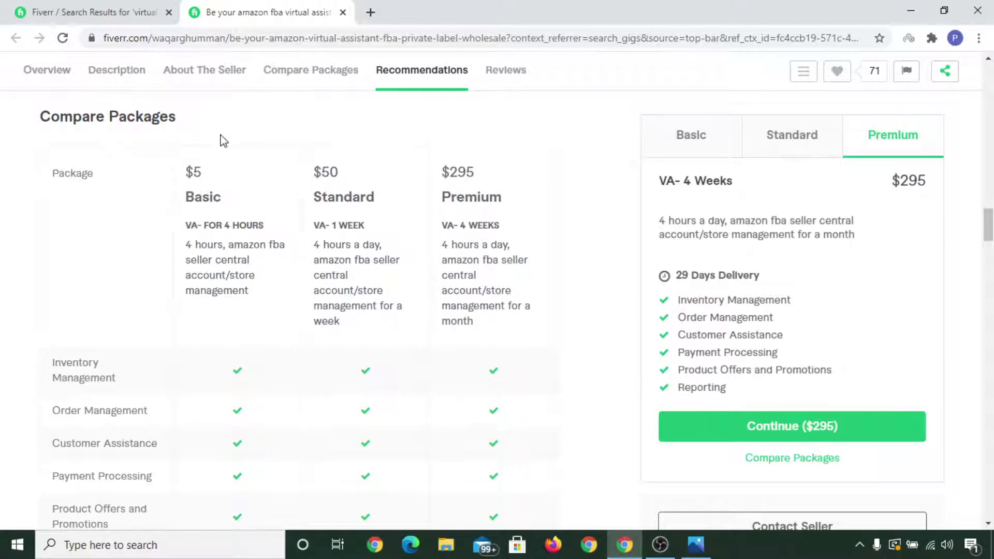
scroll(992, 296, "up", 6)
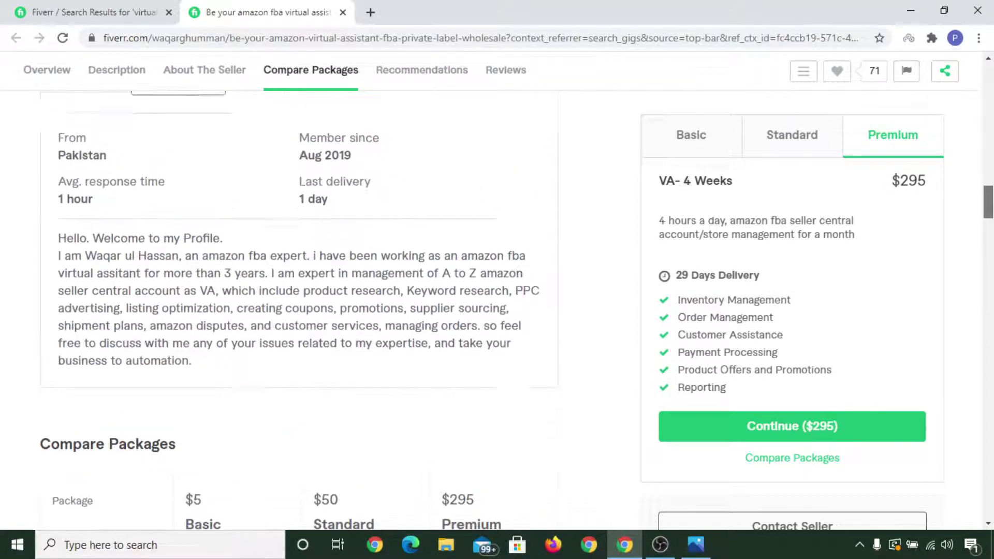
scroll(300, 311, "up", 4)
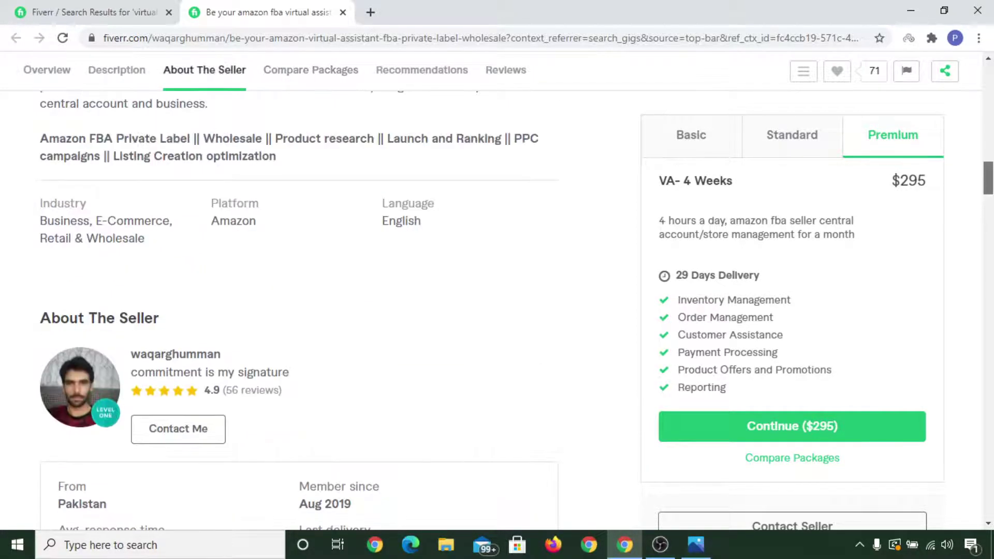
left_click(182, 438)
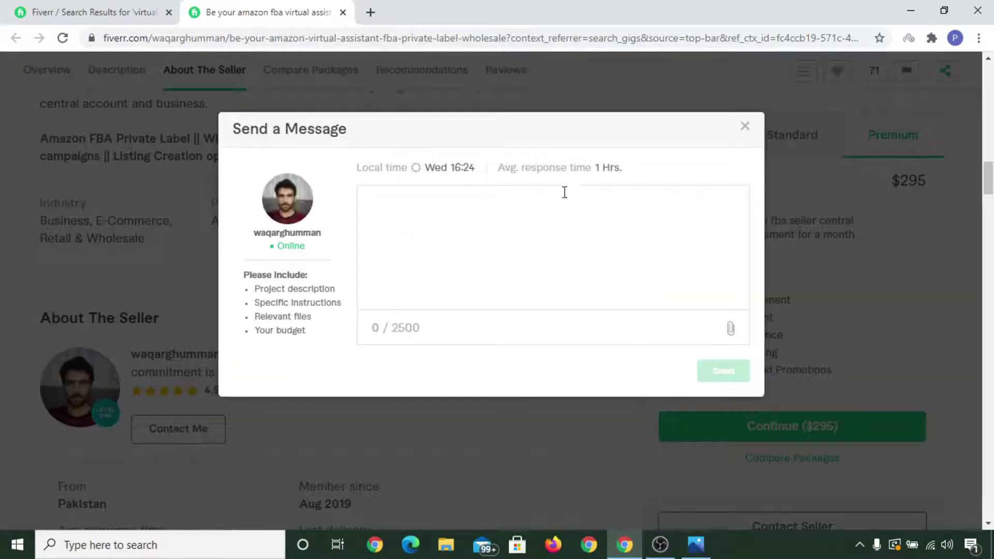
Dismiss the message form and take the gig's $5 Basic package through the order details to the payment page
left_click(745, 126)
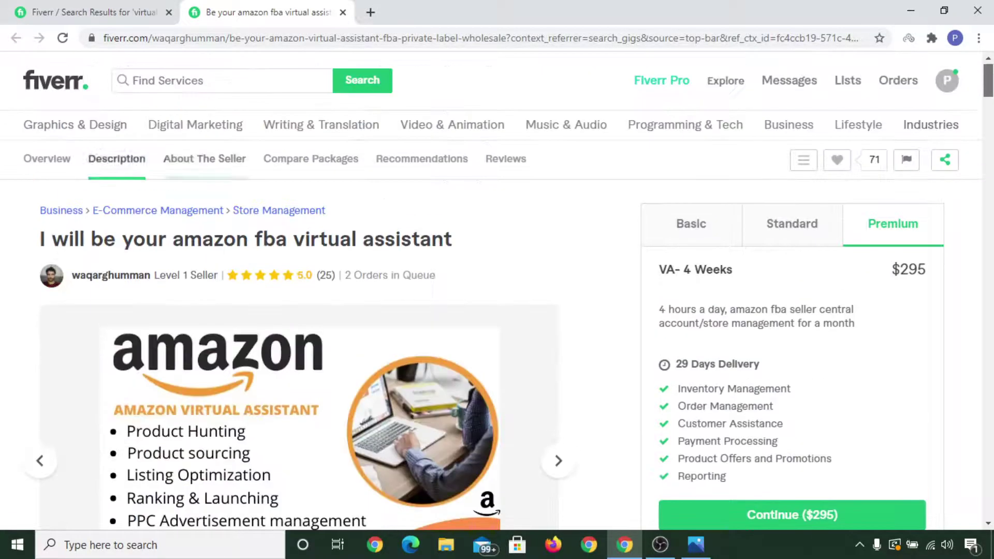
scroll(455, 278, "down", 4)
scroll(579, 382, "down", 3)
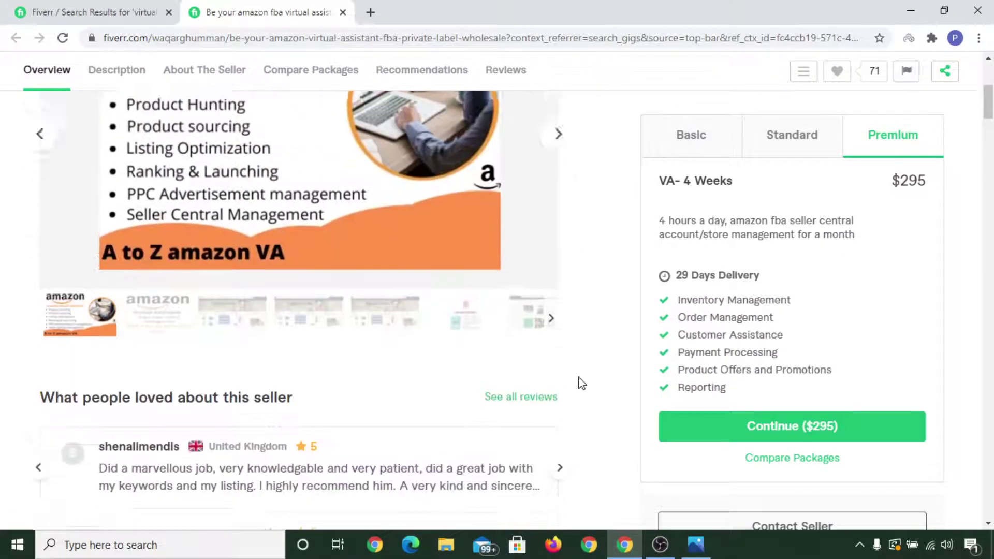
scroll(579, 377, "down", 1)
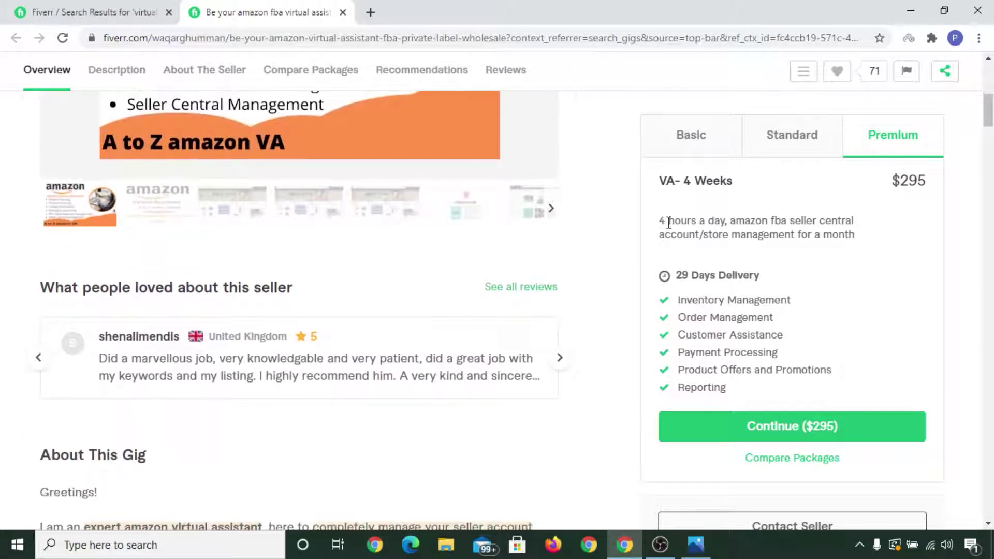
left_click(694, 134)
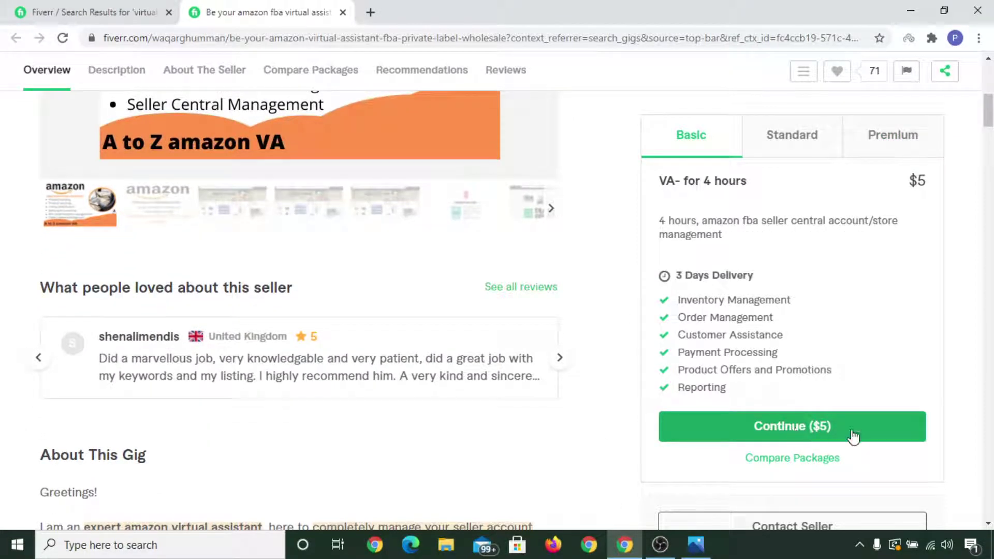
left_click(818, 439)
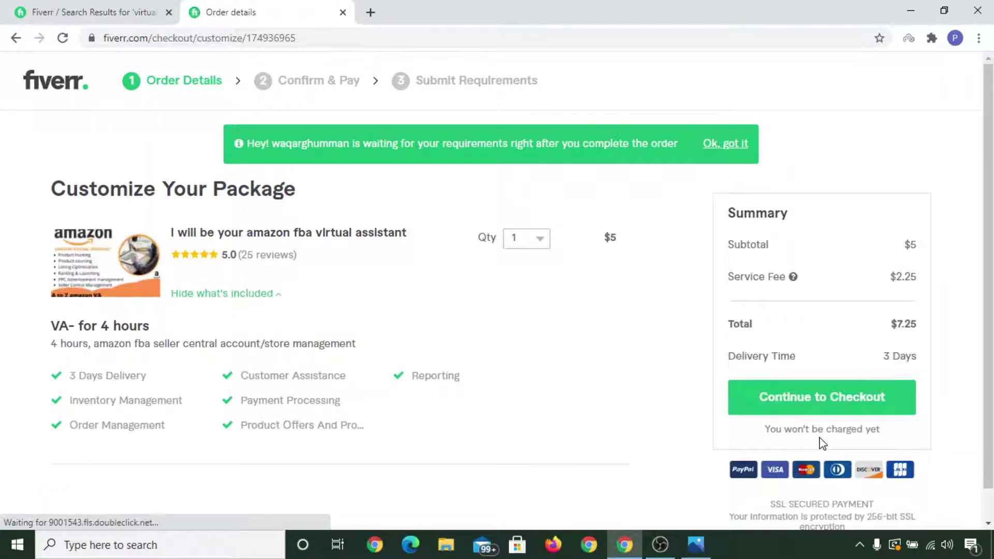
scroll(382, 418, "down", 1)
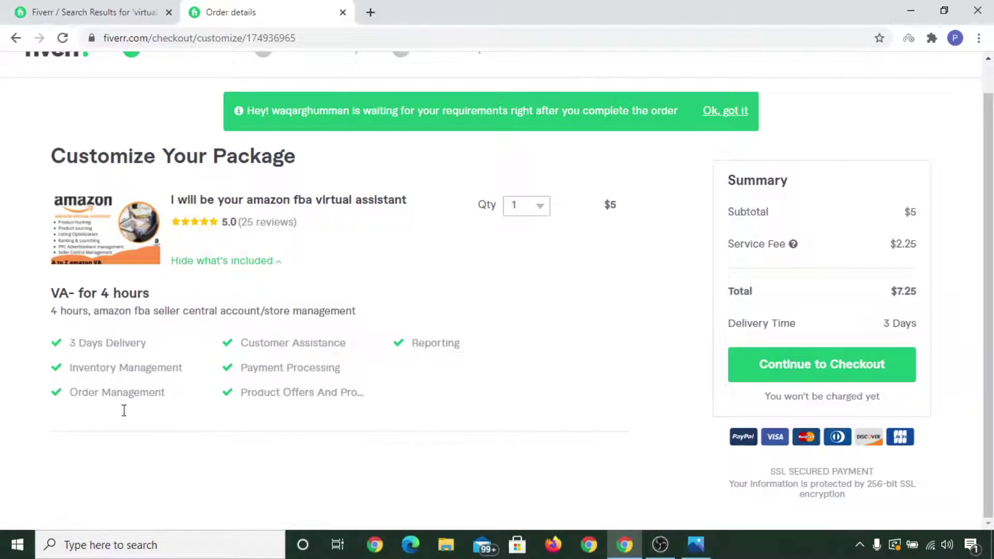
left_click(870, 368)
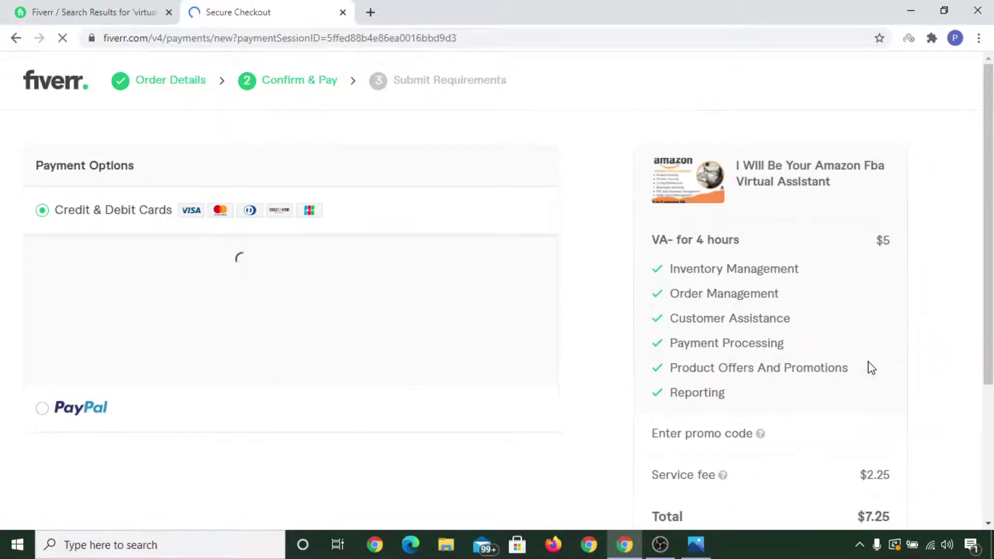
Review the checkout page's payment options, package contents, service fee and order total
scroll(870, 363, "down", 3)
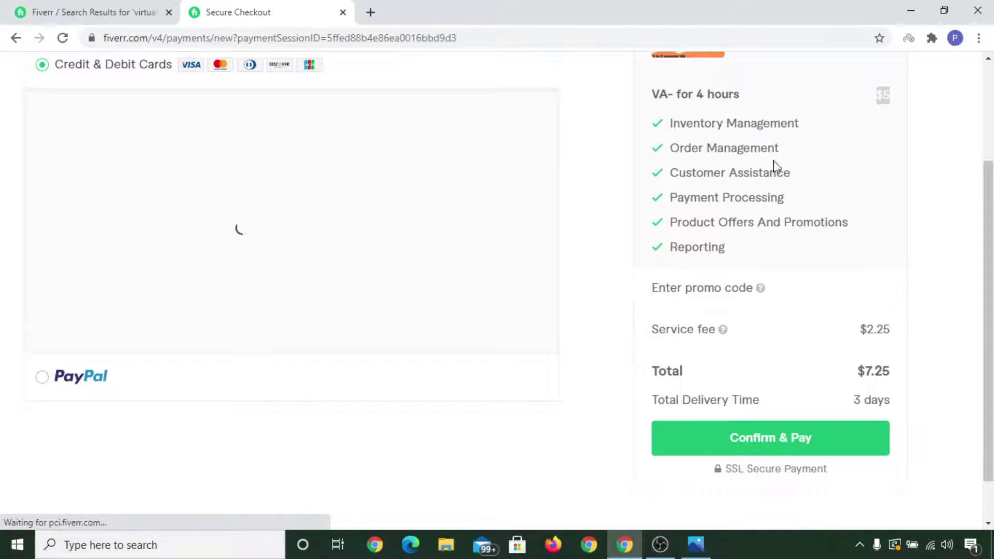
scroll(806, 217, "up", 2)
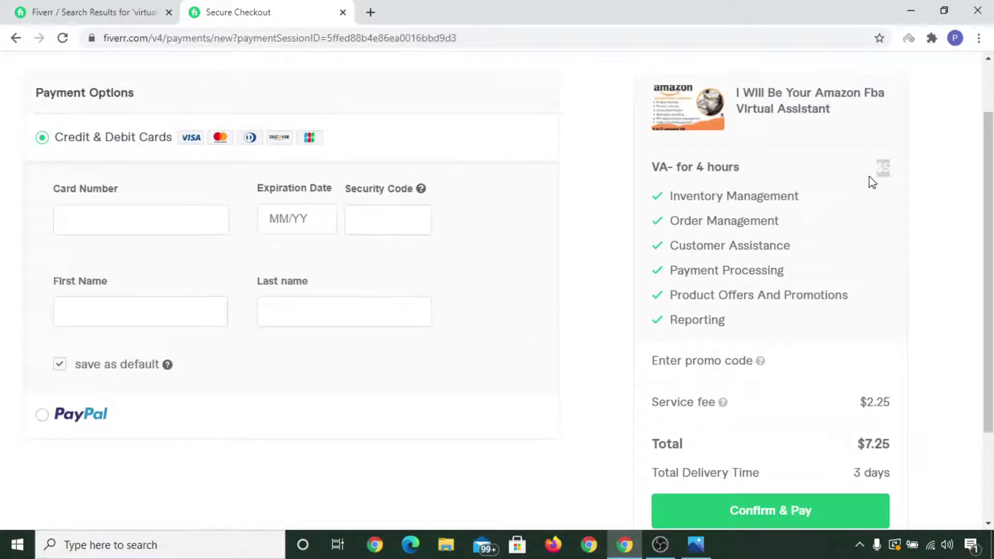
scroll(876, 338, "down", 2)
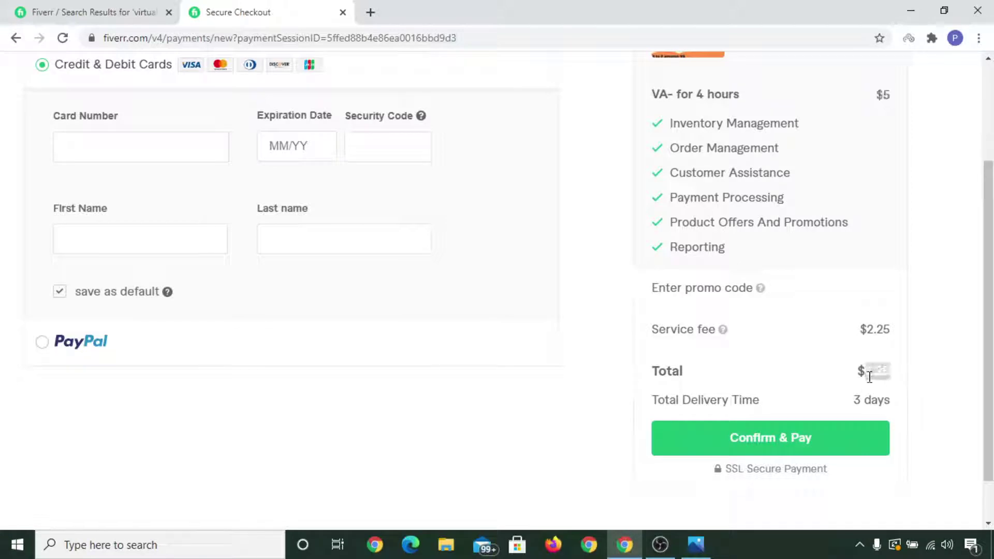
scroll(401, 323, "up", 3)
scroll(275, 275, "down", 3)
scroll(873, 450, "up", 3)
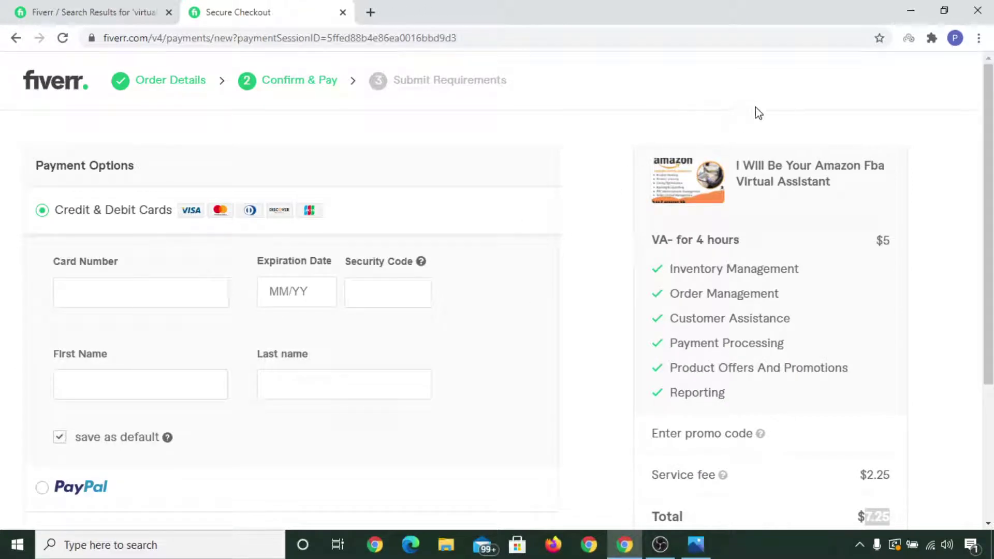
Leave the checkout without paying and open the form for posting a custom service request
left_click(343, 12)
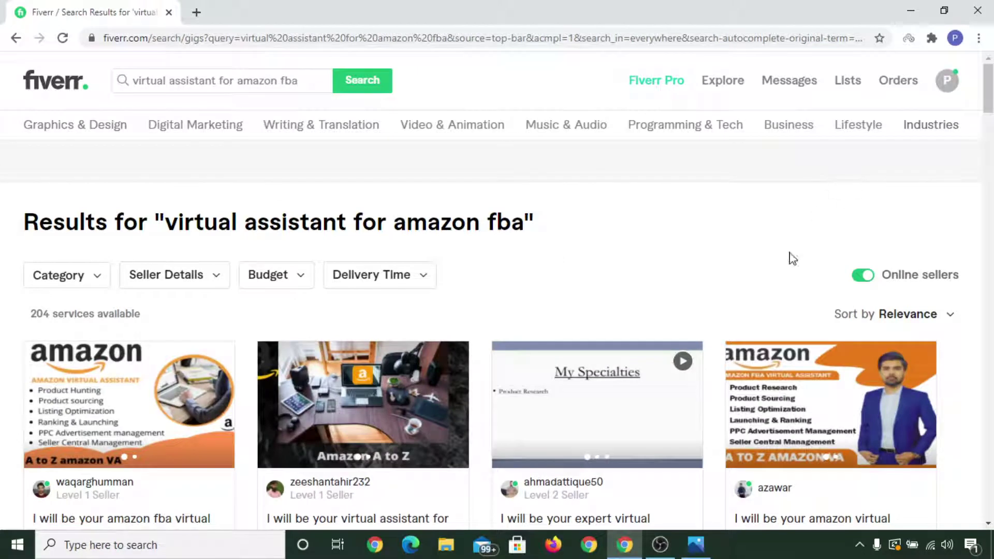
left_click(950, 92)
left_click(890, 198)
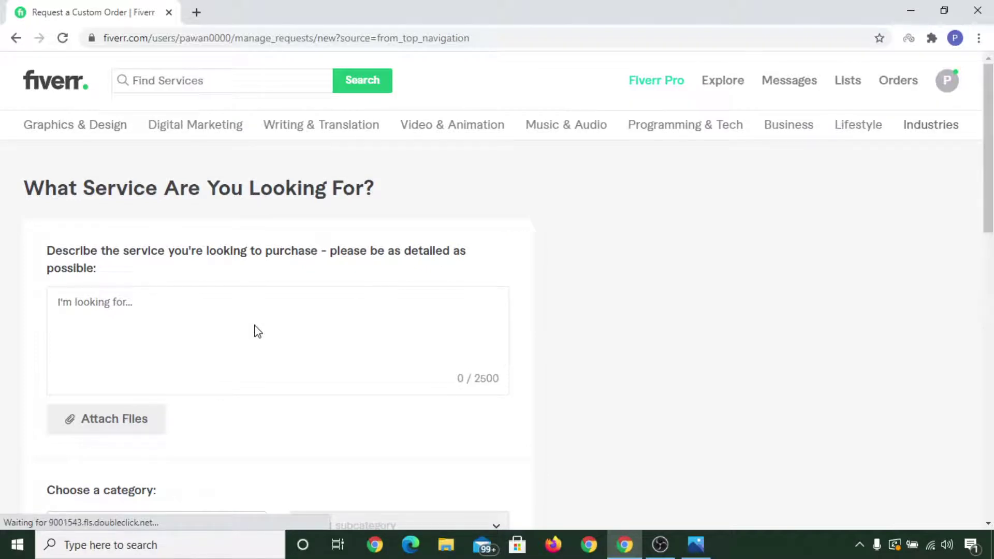
Enter the placeholder text "nfdnfsndsn" as the service description and clear it again
type("nfdnfsndsn")
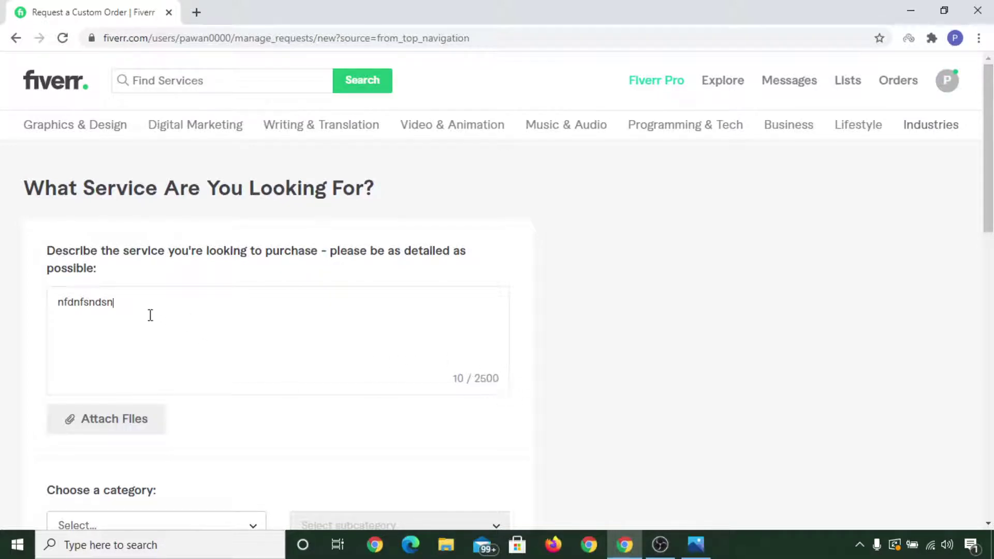
left_click_drag(150, 315, 33, 296)
key("BackSpace")
Open the file chooser for the request's attachments and close it without choosing a file
scroll(122, 400, "down", 1)
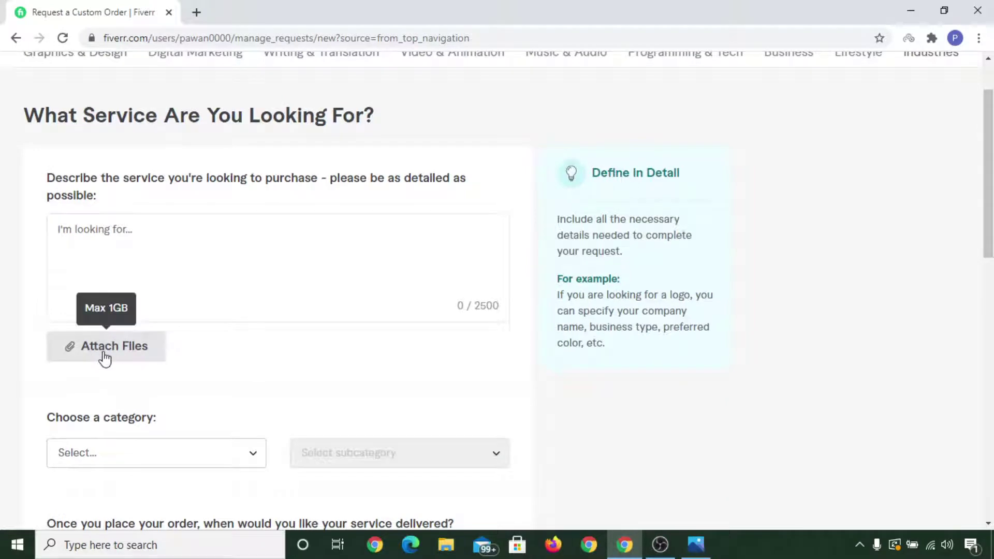
scroll(110, 357, "down", 1)
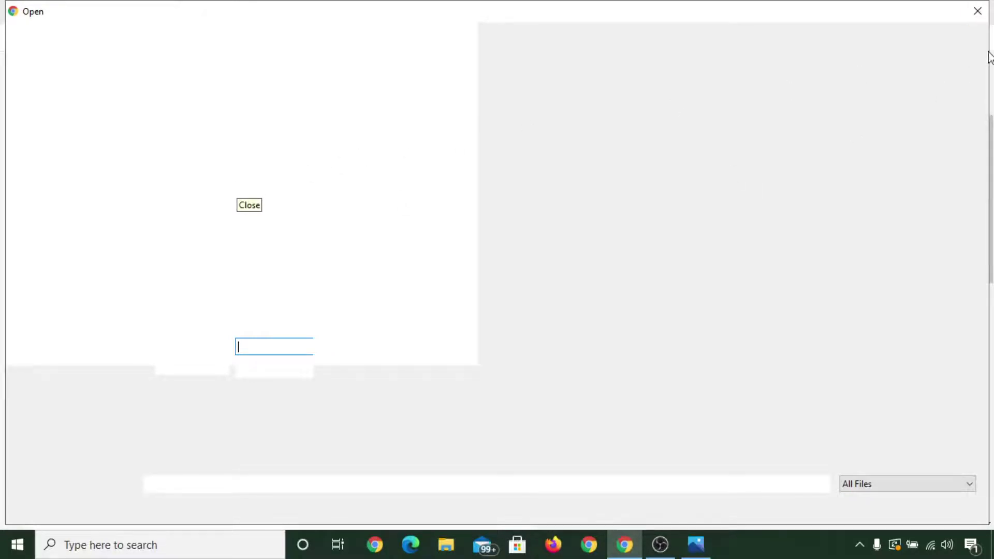
left_click(979, 11)
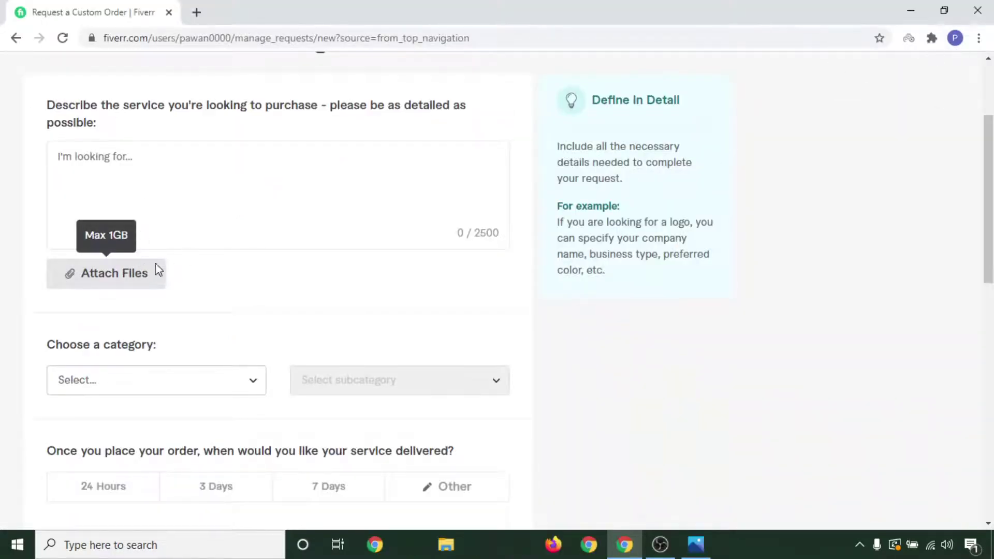
scroll(224, 321, "down", 2)
scroll(224, 320, "up", 2)
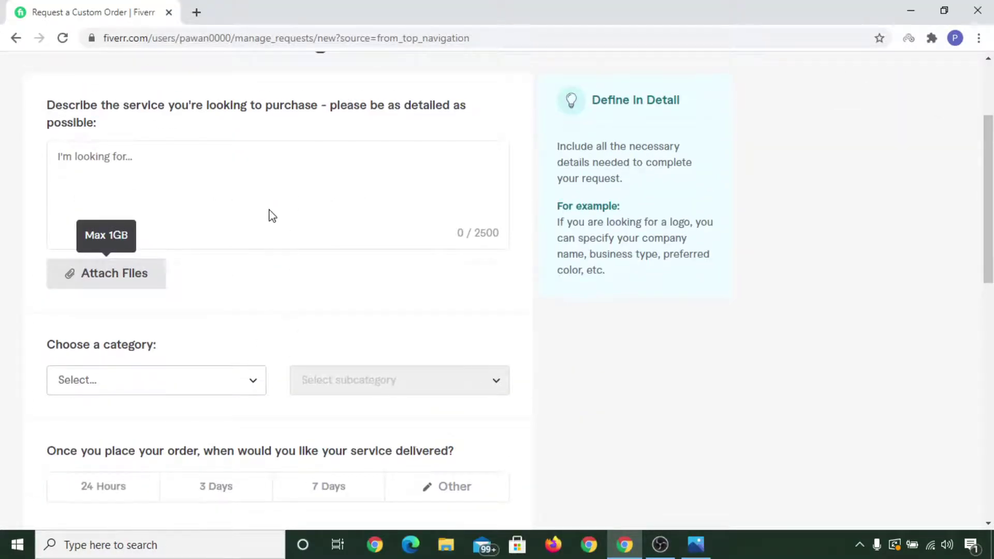
Set the request's category to Business and its subcategory to Virtual Assistant
scroll(265, 299, "down", 3)
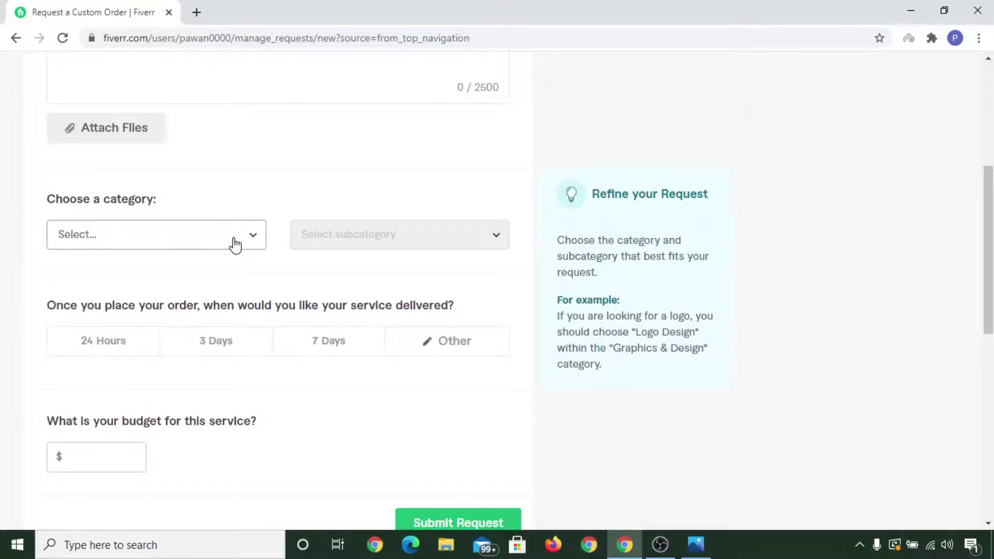
left_click(246, 236)
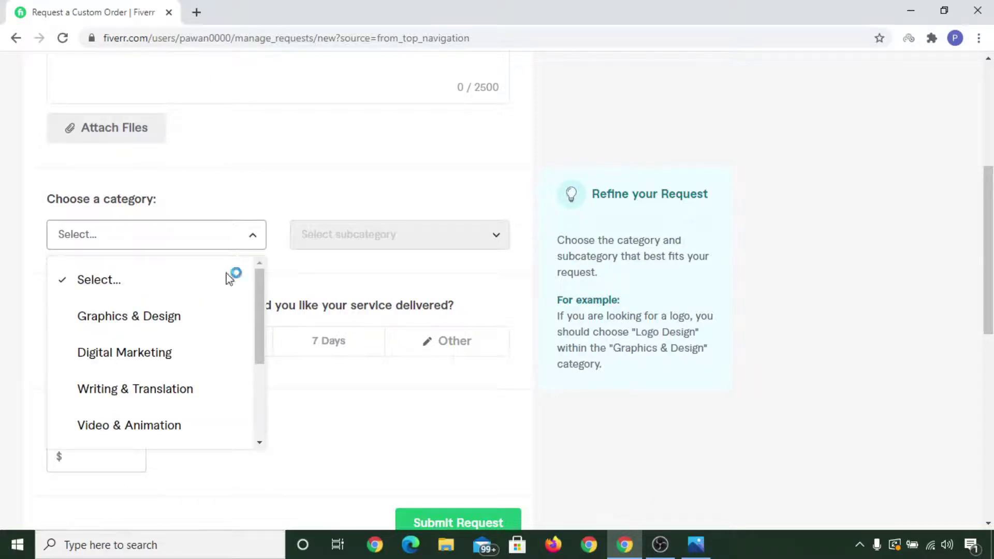
scroll(211, 345, "down", 5)
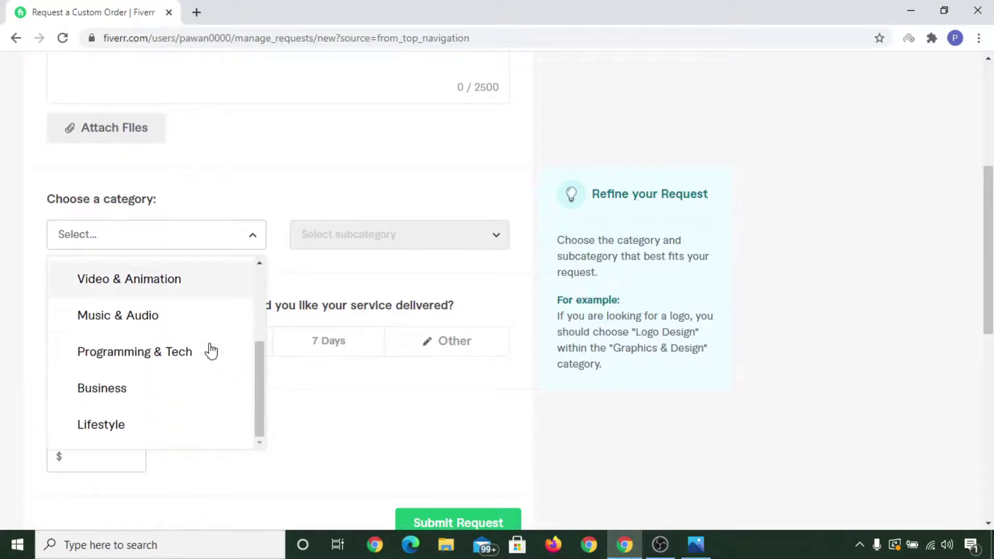
left_click(158, 331)
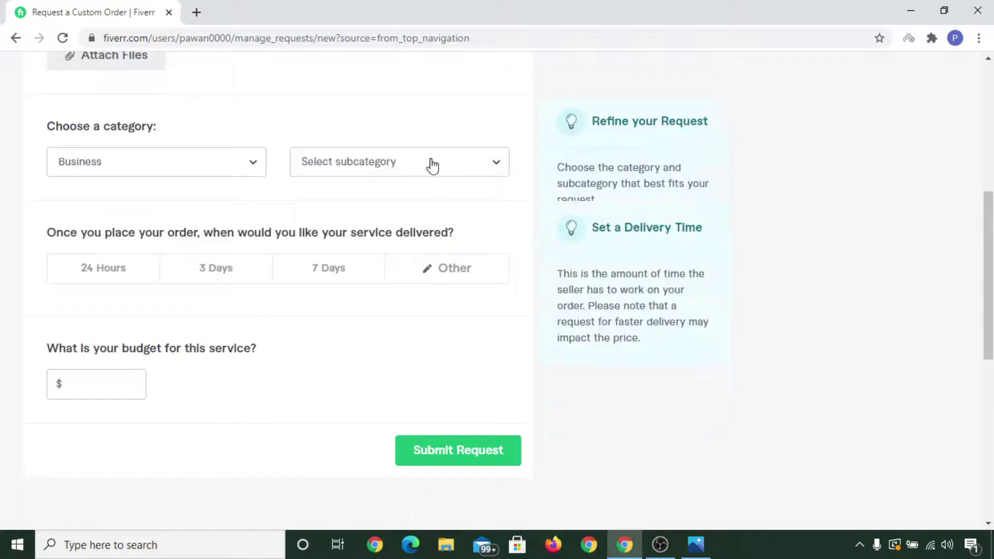
left_click(470, 165)
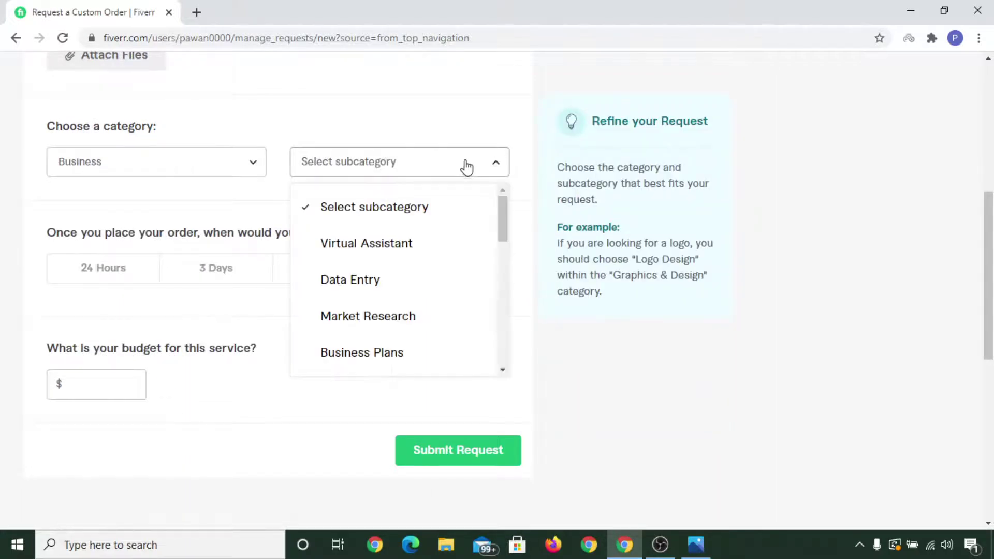
left_click(417, 249)
Set the requested delivery time for the service to 24 hours
scroll(326, 367, "down", 1)
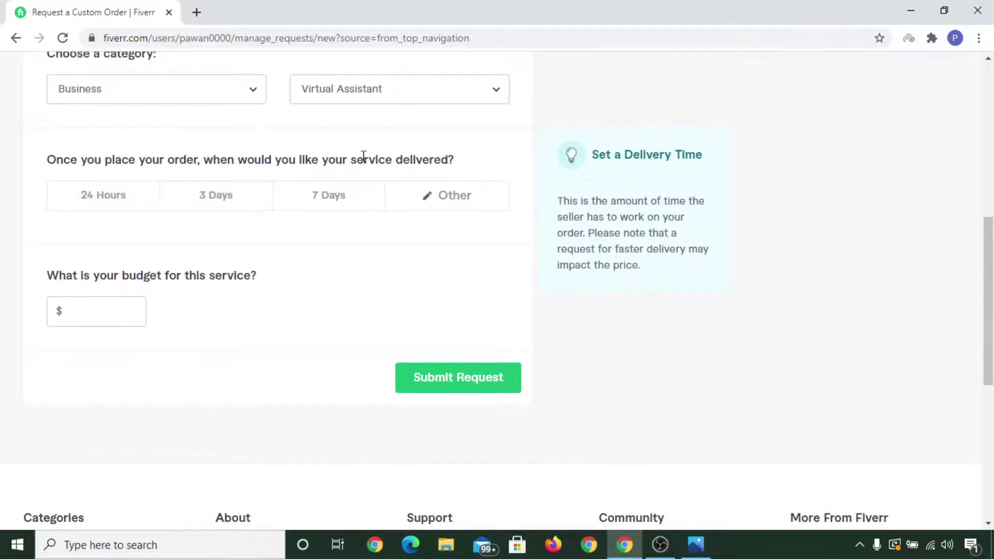
left_click_drag(455, 159, 47, 159)
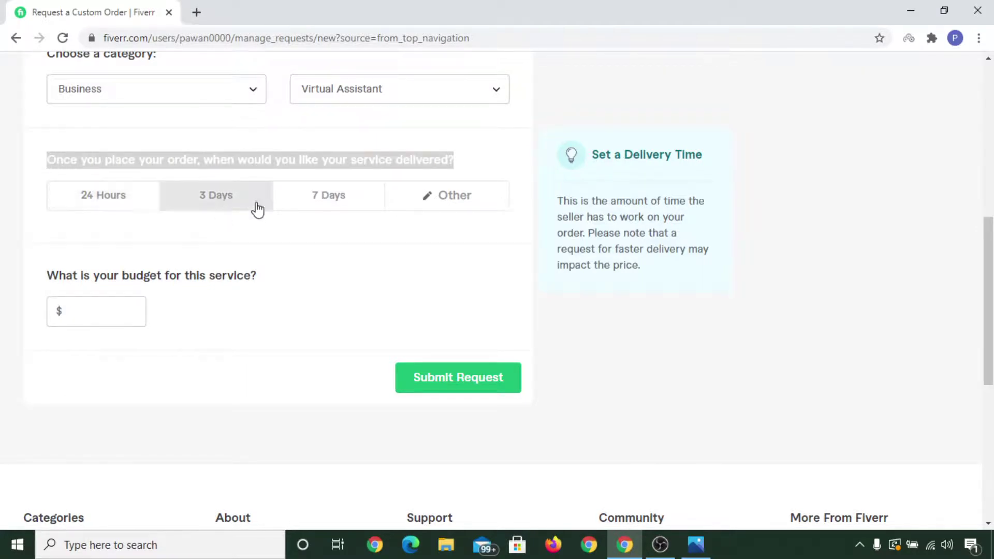
left_click(500, 234)
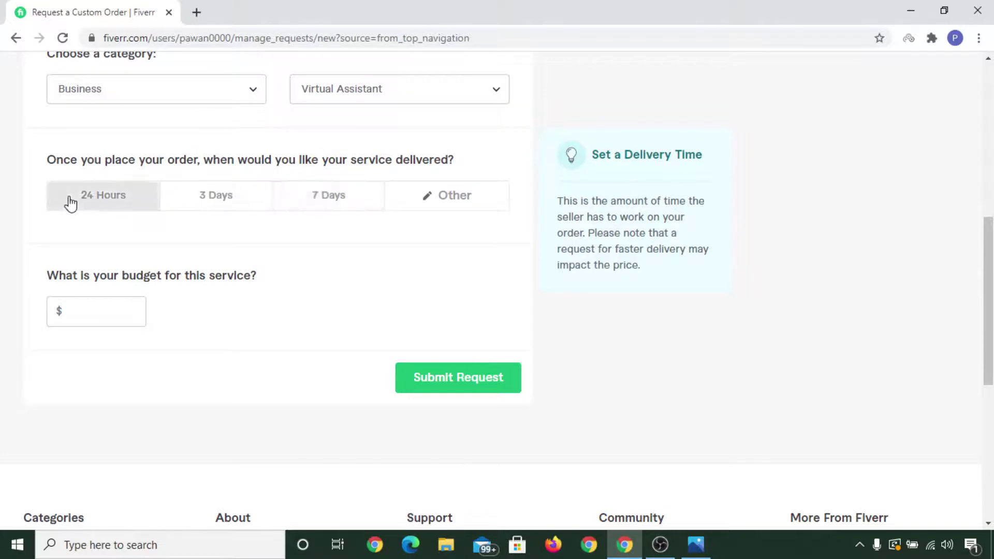
left_click(124, 207)
scroll(155, 372, "up", 1)
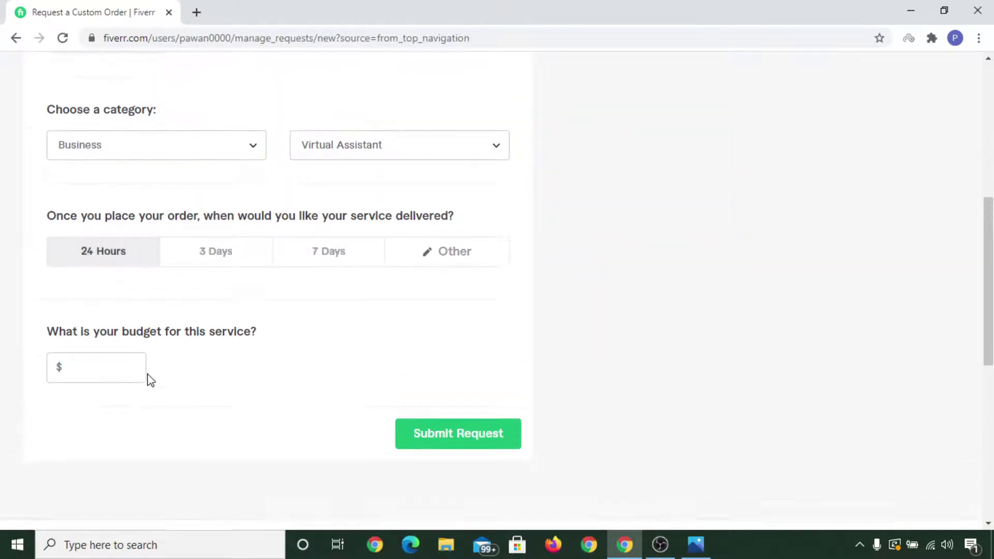
Set the budget for the service to $20 and submit the request
mouse_move(123, 385)
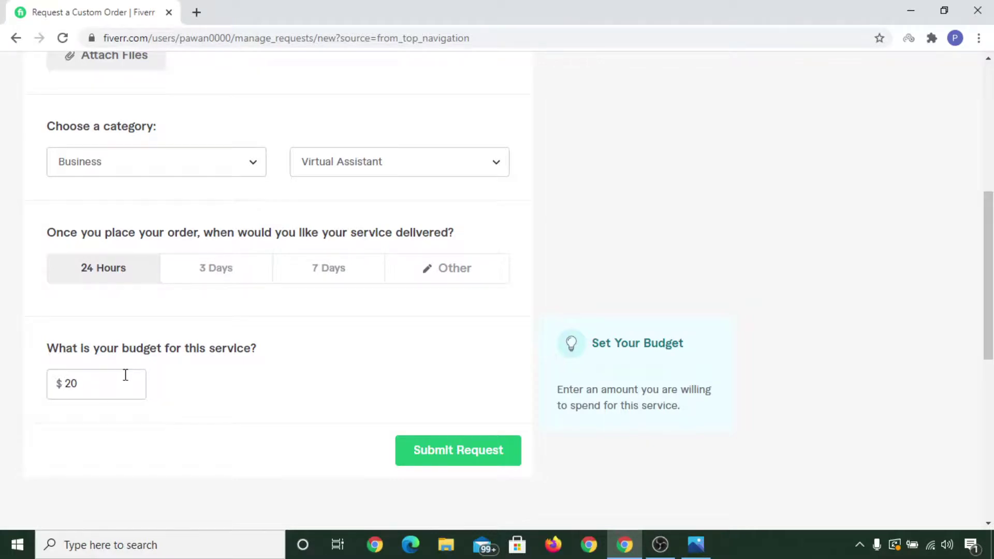
scroll(445, 430, "down", 1)
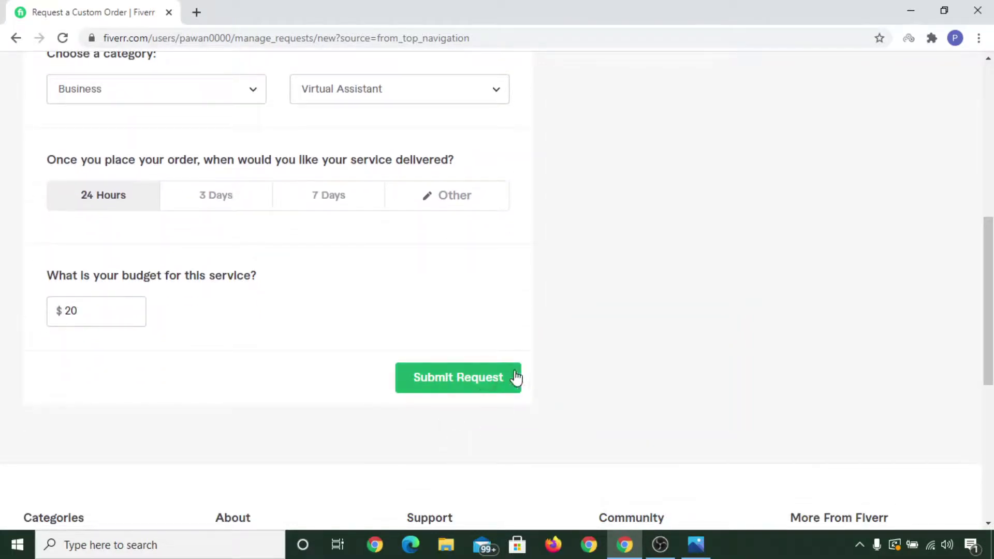
left_click(487, 386)
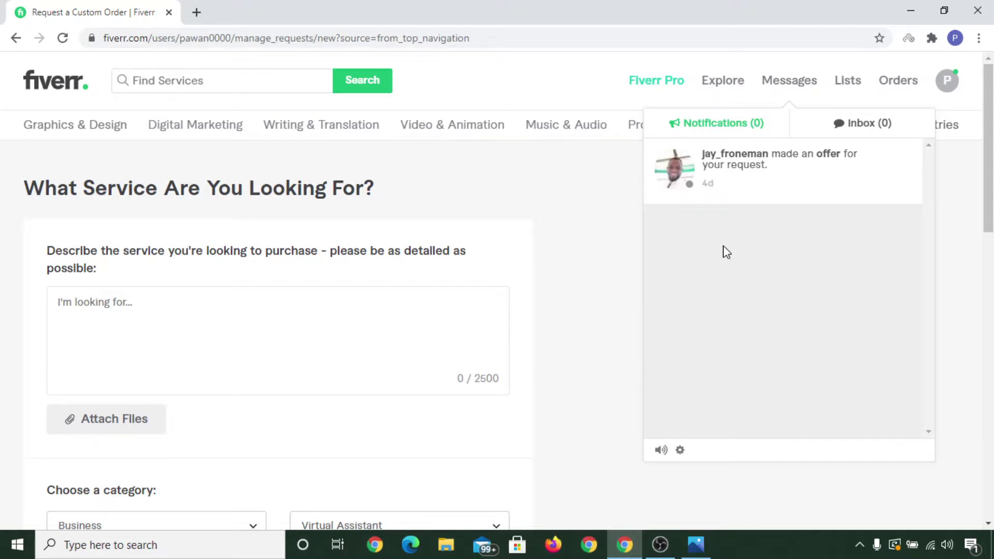
Check the message notifications for seller offers on the request and close them
left_click(797, 86)
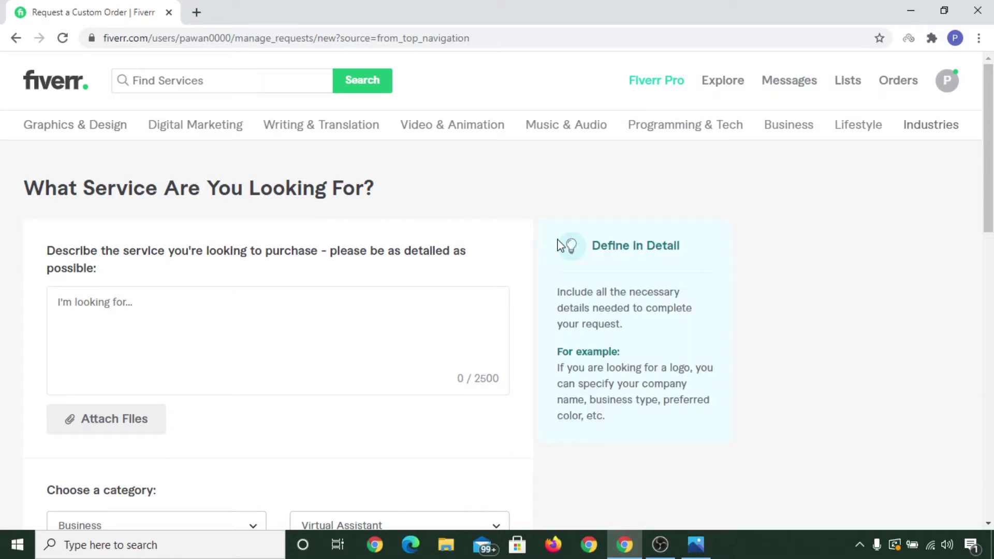